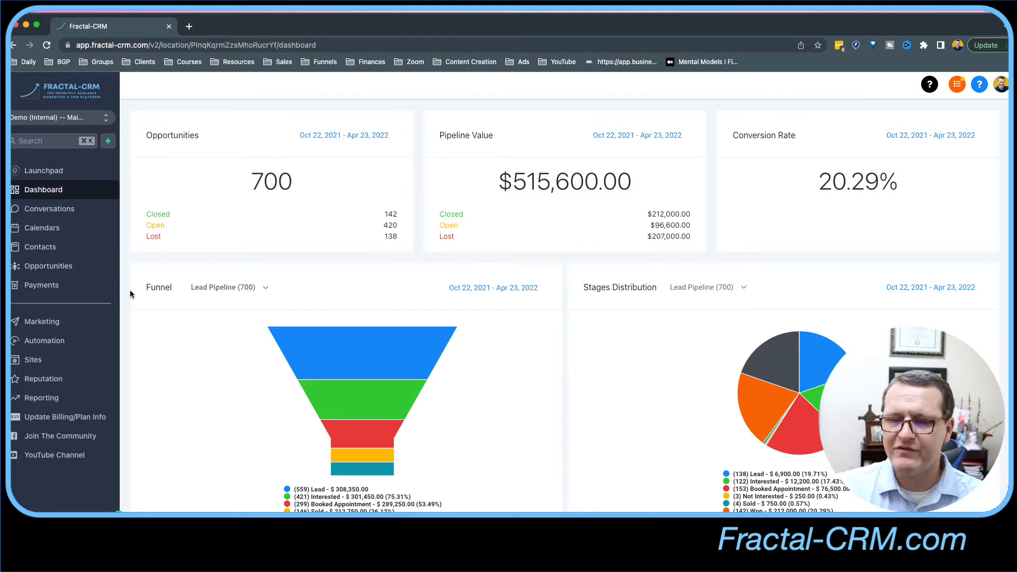
# Step: Open the Marketing area's Social Planner and read the description for managing social accounts
pyautogui.click(54, 327)
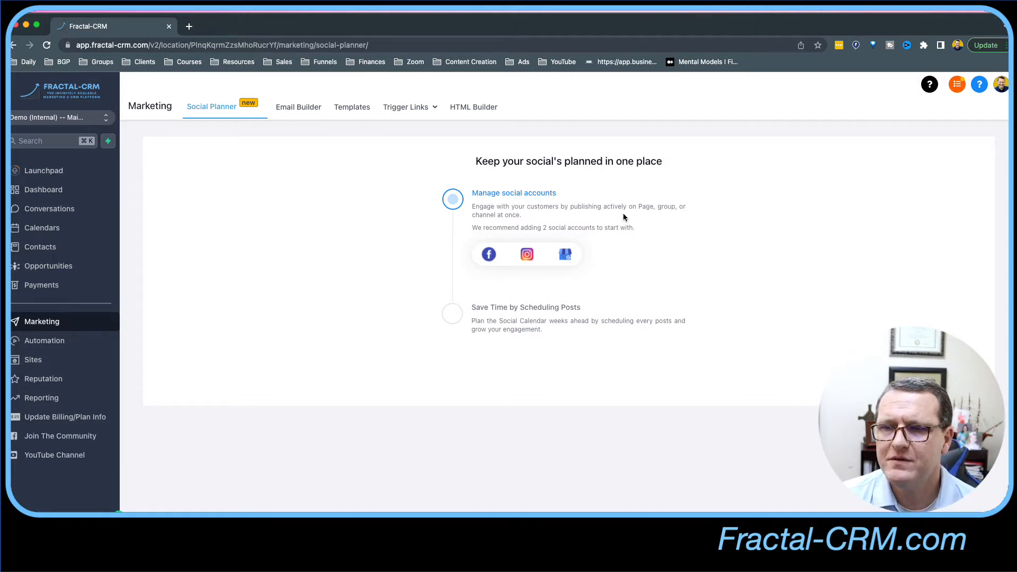
pyautogui.moveTo(465, 206); pyautogui.dragTo(638, 232)
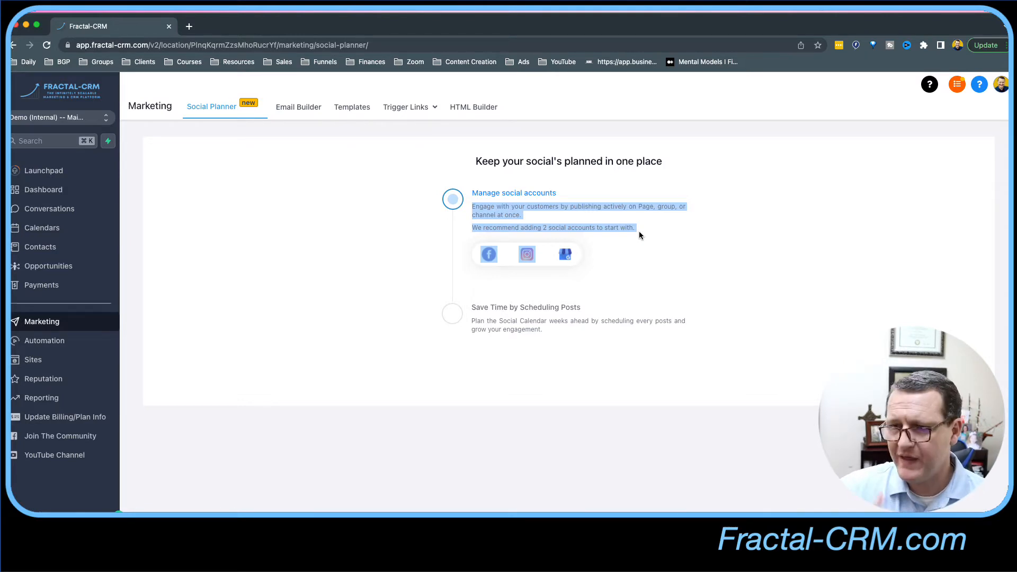
pyautogui.click(374, 253)
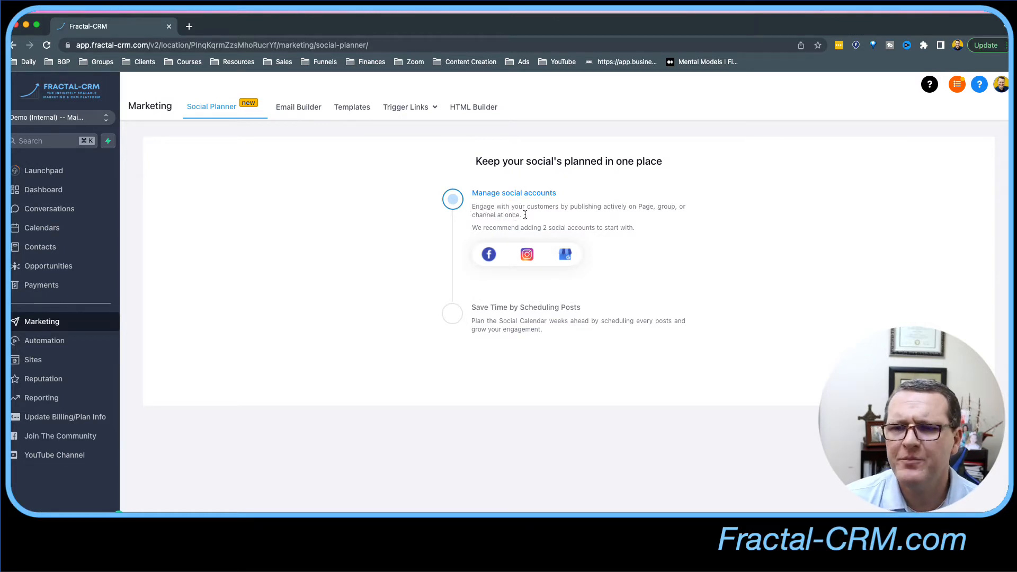
pyautogui.moveTo(570, 207); pyautogui.dragTo(526, 220)
pyautogui.click(593, 207)
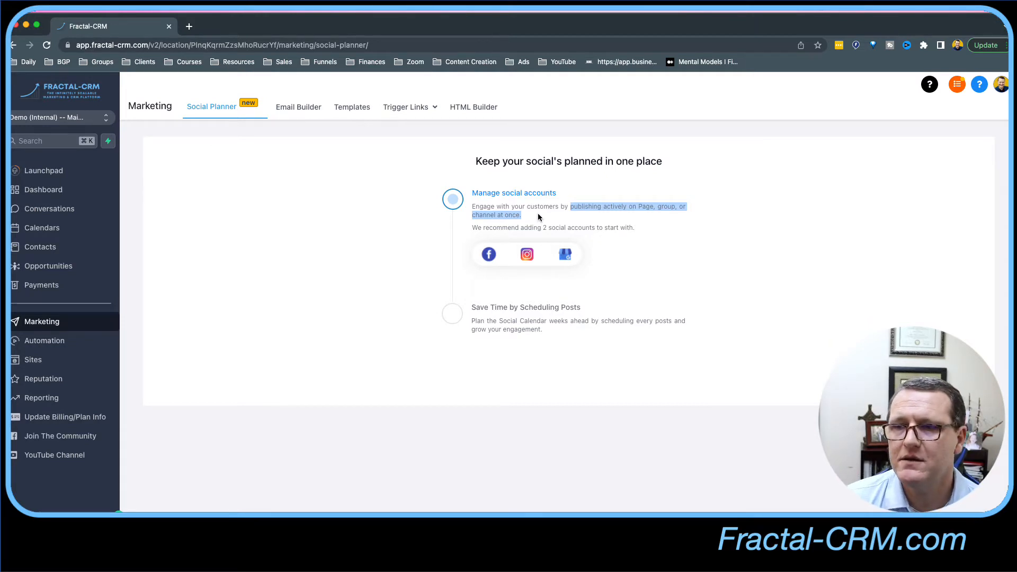
pyautogui.click(583, 231)
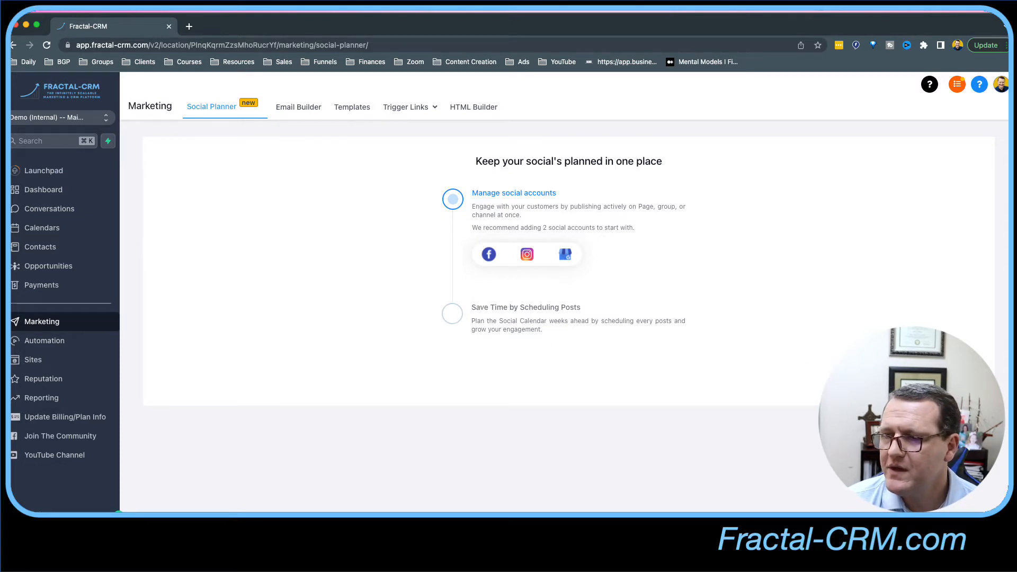
# Step: Look at the Facebook, Instagram and Google connection prompts in the Social Planner, closing each one without linking an account
pyautogui.click(488, 255)
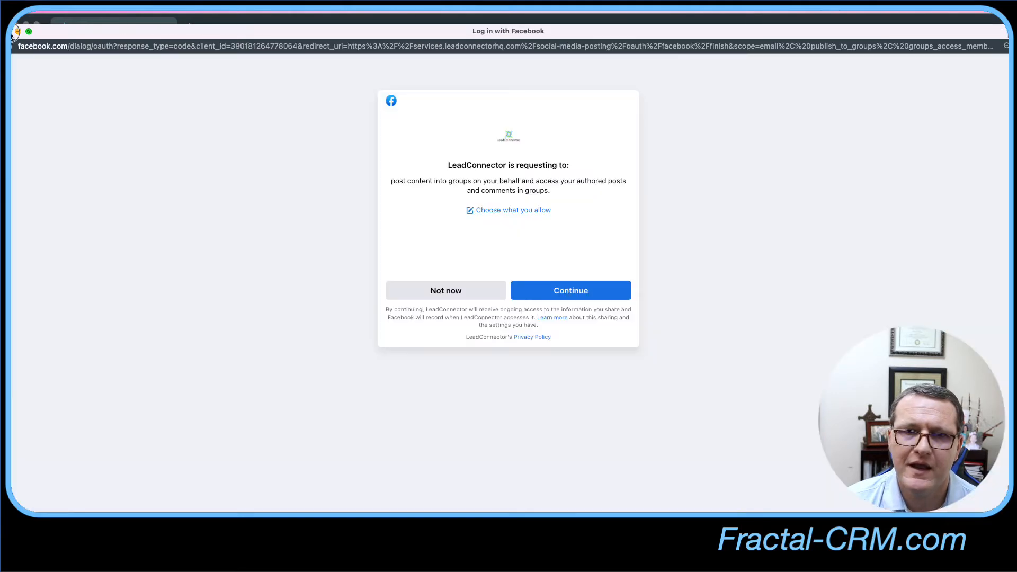
pyautogui.click(11, 32)
pyautogui.click(528, 256)
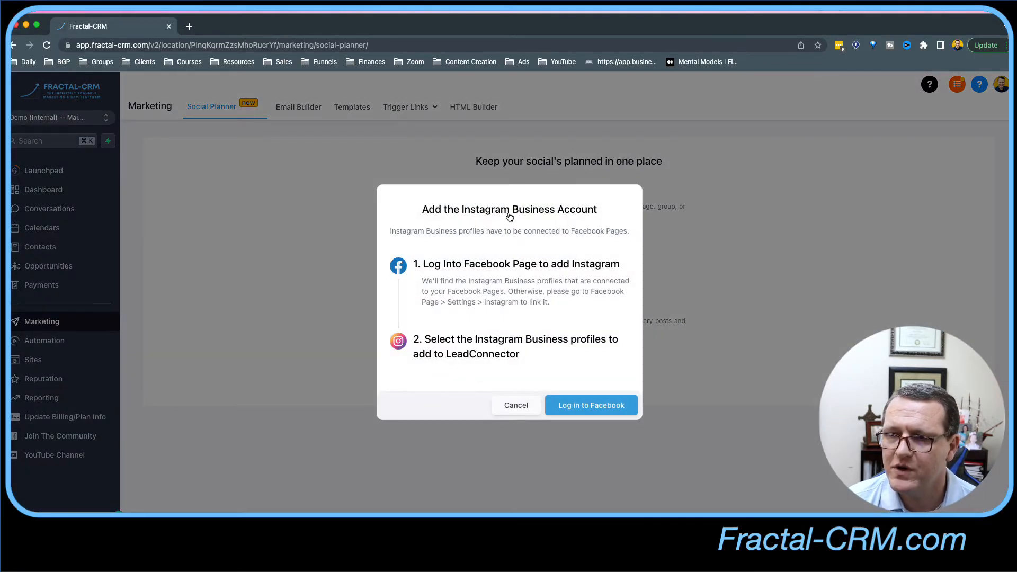
pyautogui.click(509, 412)
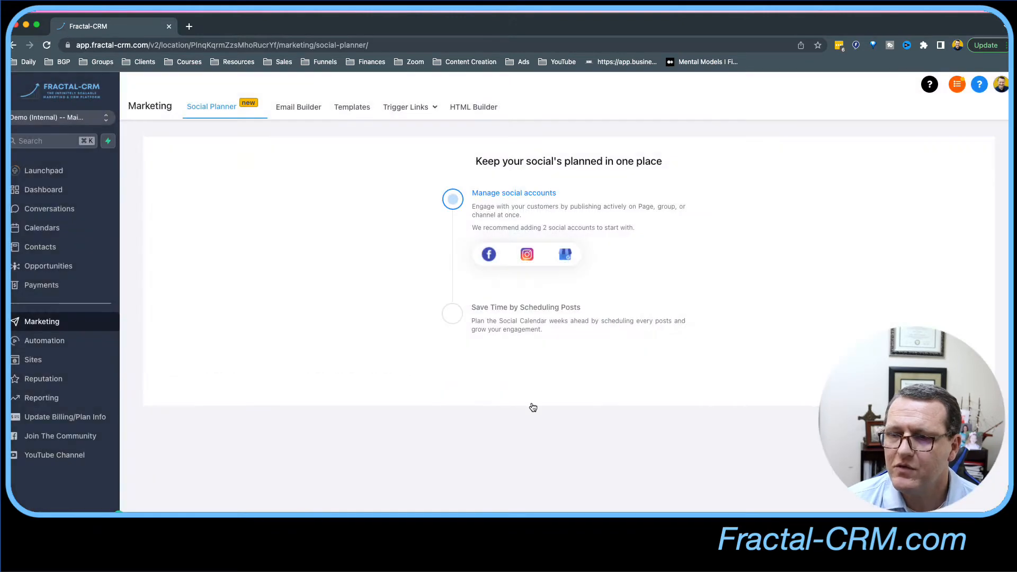
pyautogui.click(566, 255)
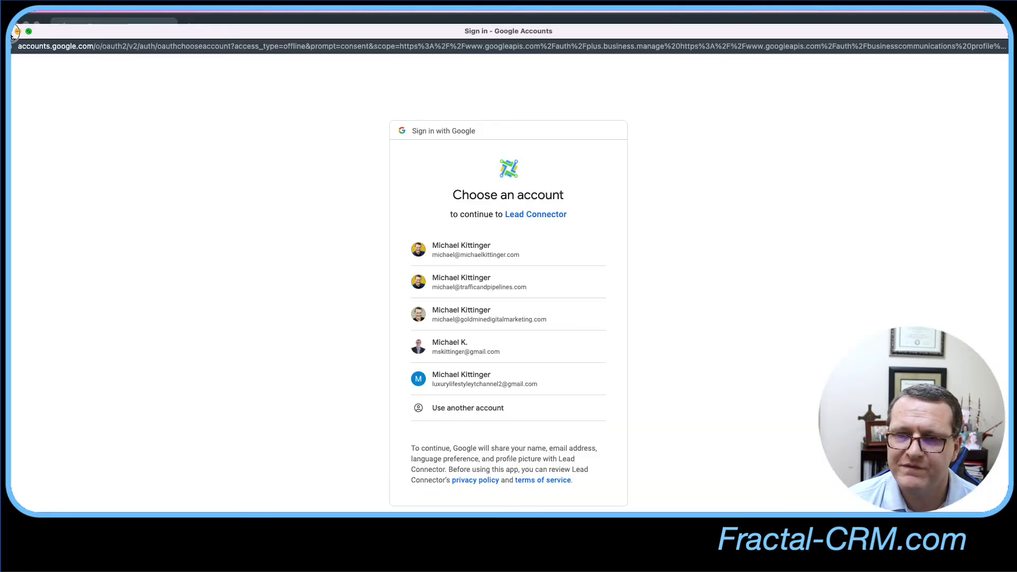
pyautogui.click(10, 32)
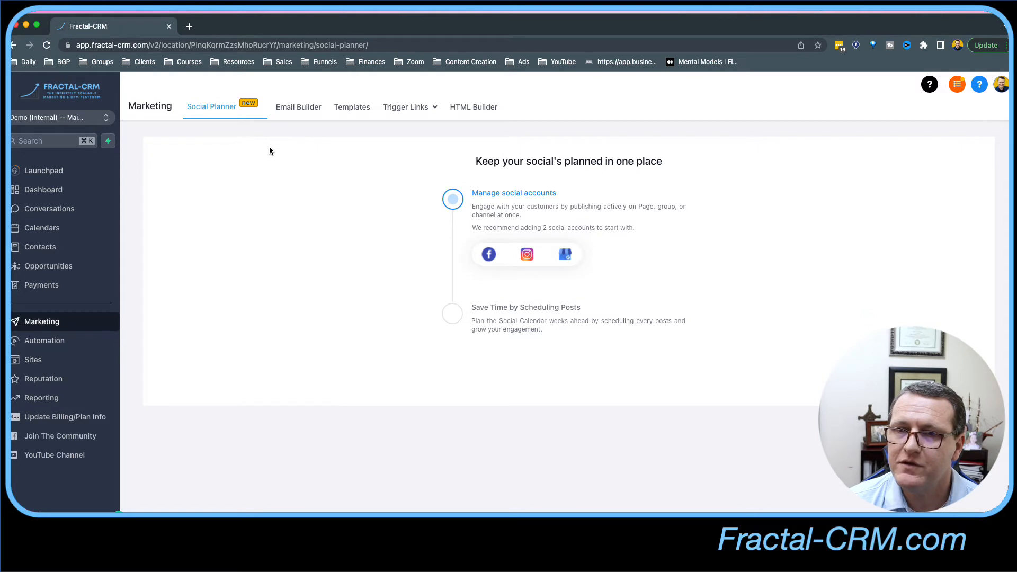
# Step: Open the form builder in the Sites area and create a new form
pyautogui.click(55, 366)
pyautogui.click(334, 109)
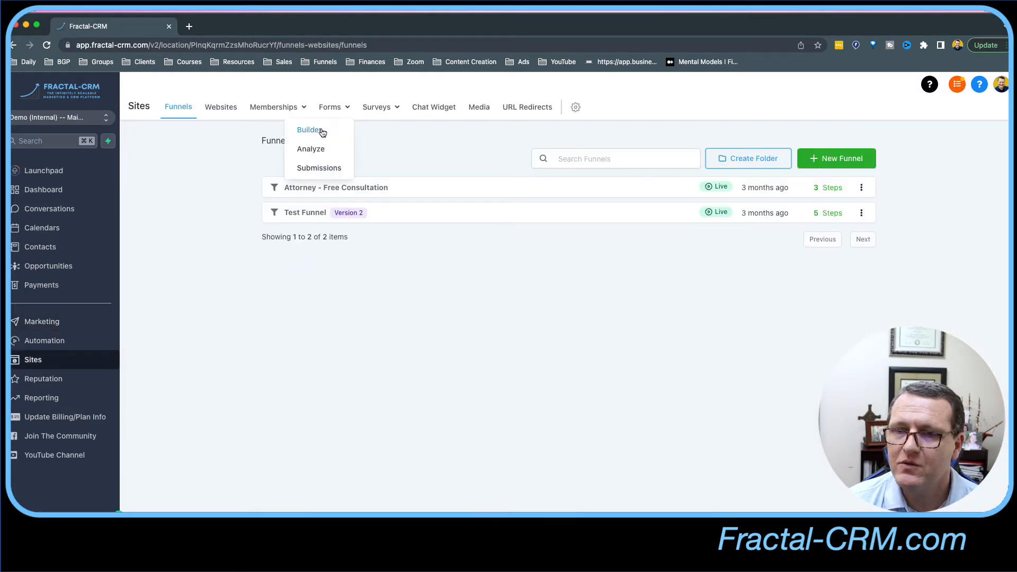
pyautogui.click(317, 132)
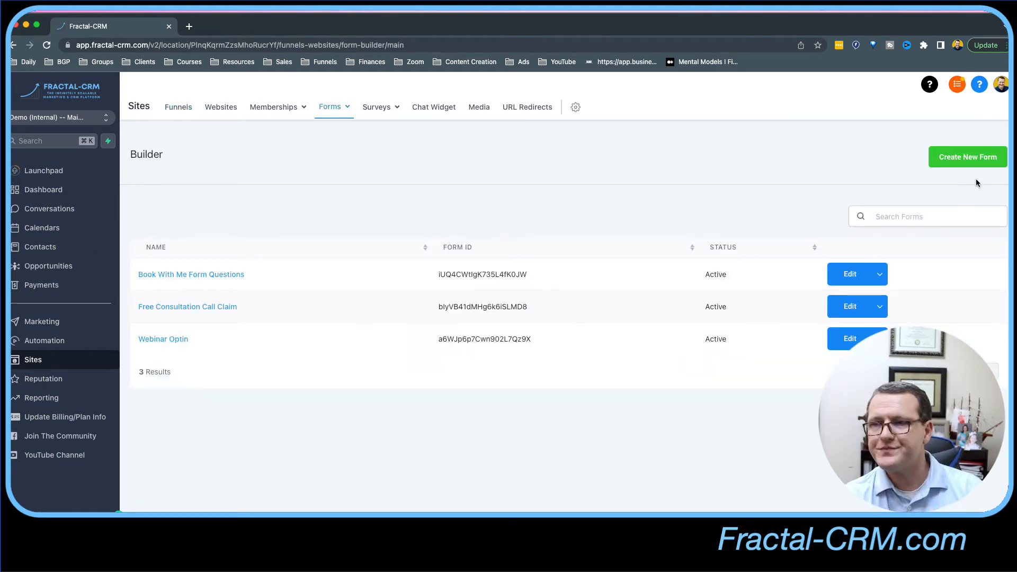
pyautogui.click(964, 159)
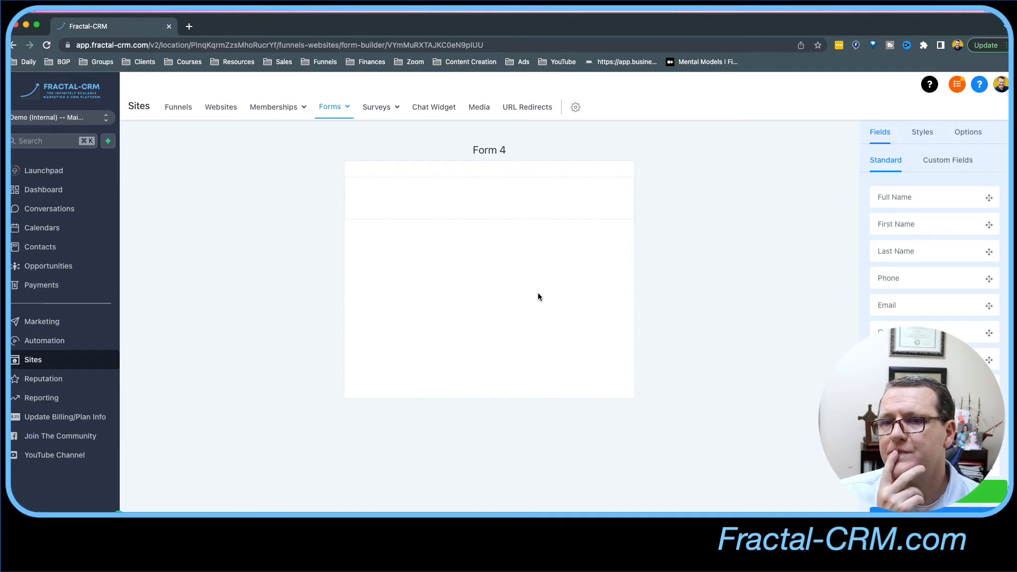
pyautogui.click(683, 246)
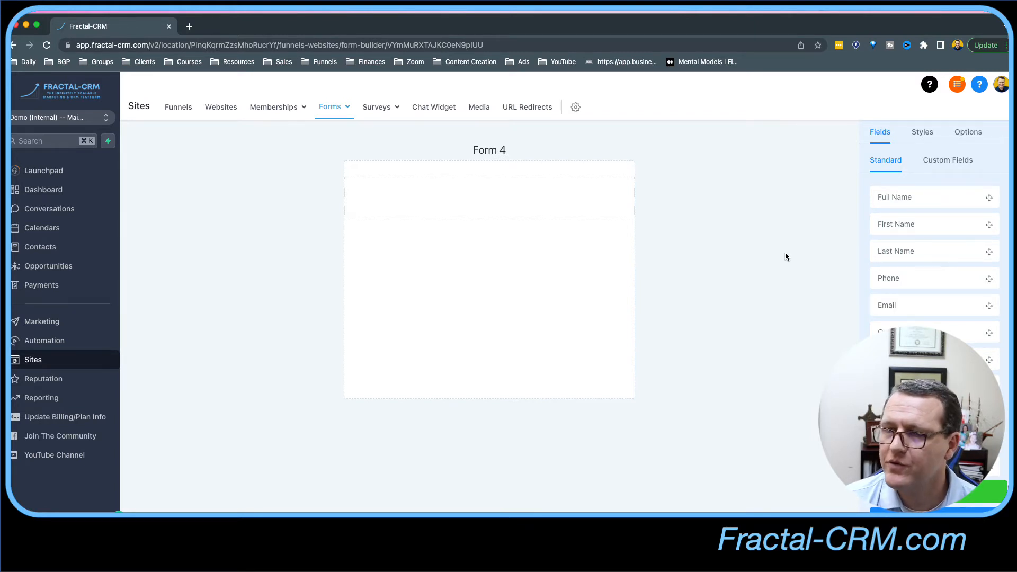
# Step: Add the standard First Name, Email and Phone fields to the blank form in that order
pyautogui.moveTo(931, 229); pyautogui.dragTo(519, 212)
pyautogui.moveTo(911, 305); pyautogui.dragTo(496, 254)
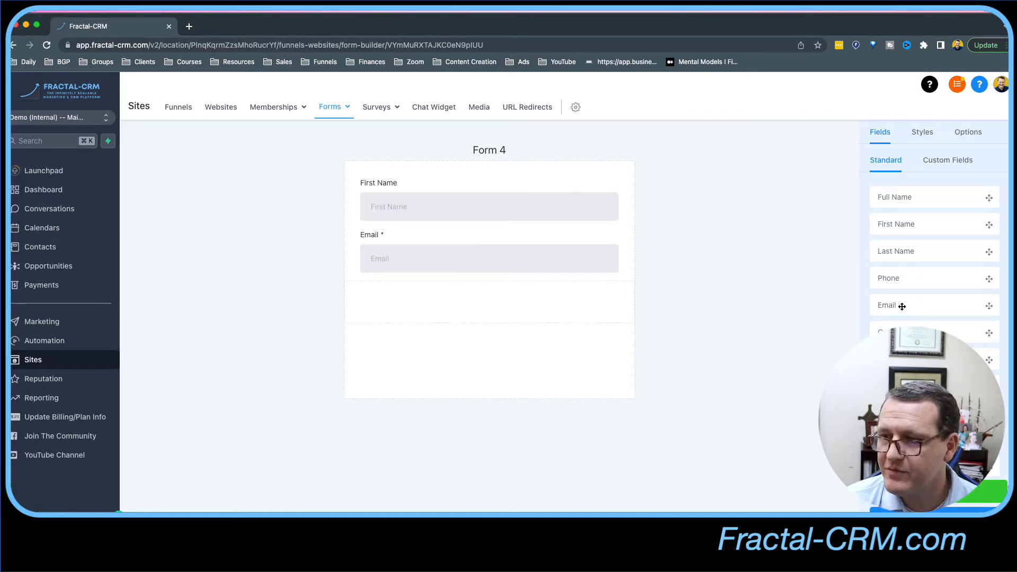
pyautogui.moveTo(904, 279); pyautogui.dragTo(569, 303)
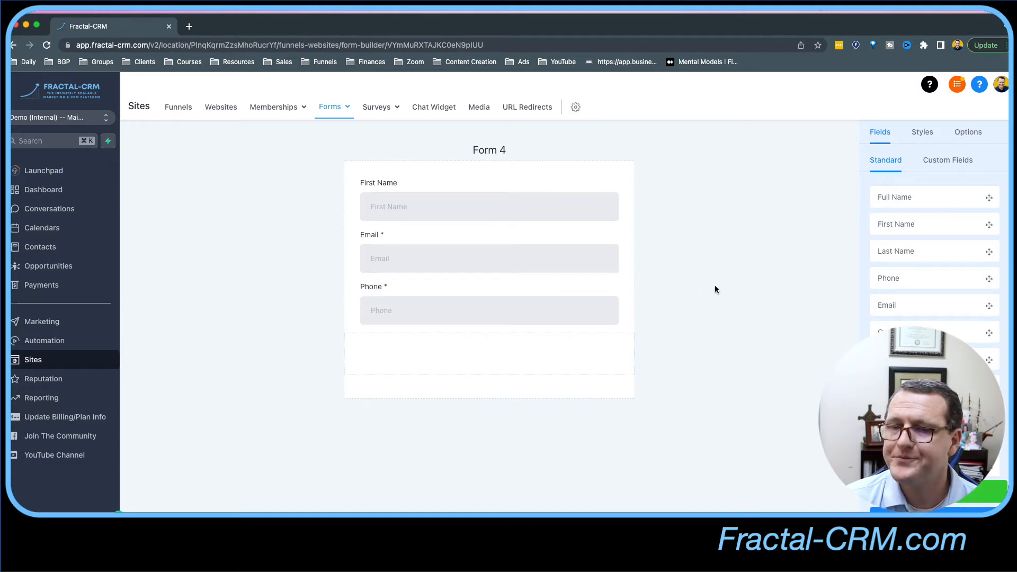
# Step: Make the First Name field required and add a button below the Phone field
pyautogui.click(548, 229)
pyautogui.click(540, 207)
pyautogui.click(899, 276)
pyautogui.click(769, 285)
pyautogui.scroll(-5, 934, 265)
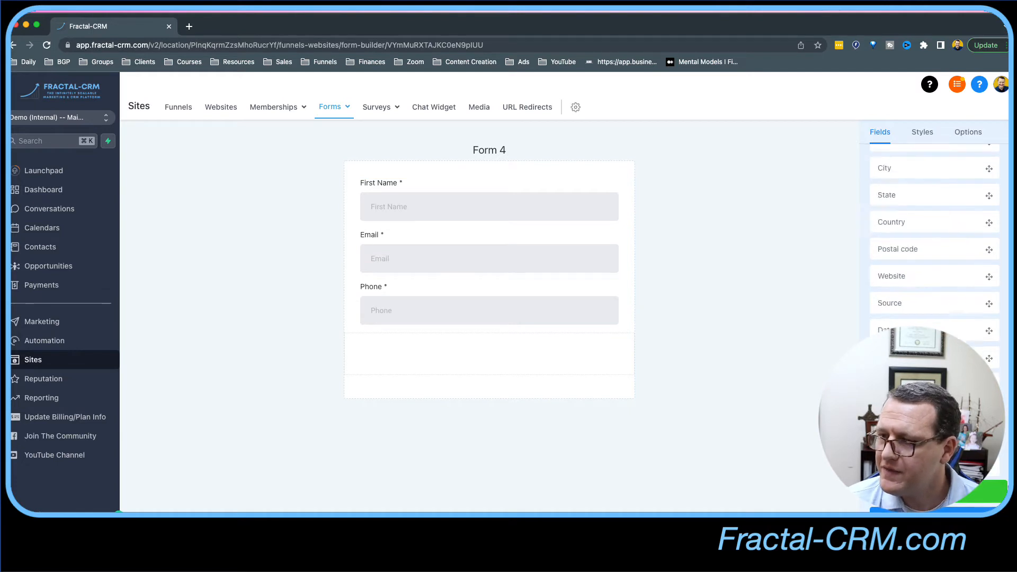
pyautogui.moveTo(920, 440); pyautogui.dragTo(540, 374)
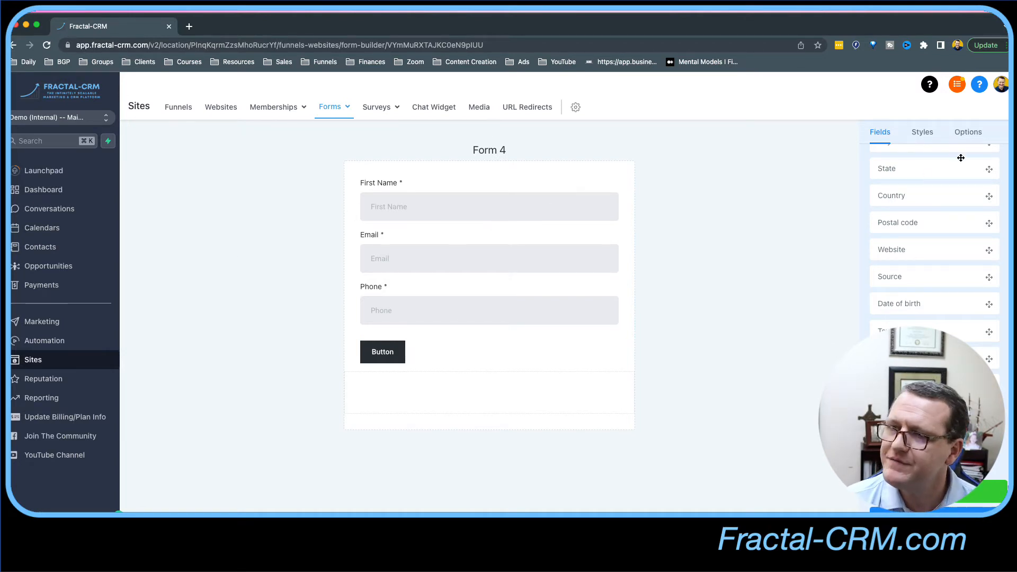
# Step: Review the form's general options and style settings, including the submit action, layout and colours
pyautogui.click(967, 135)
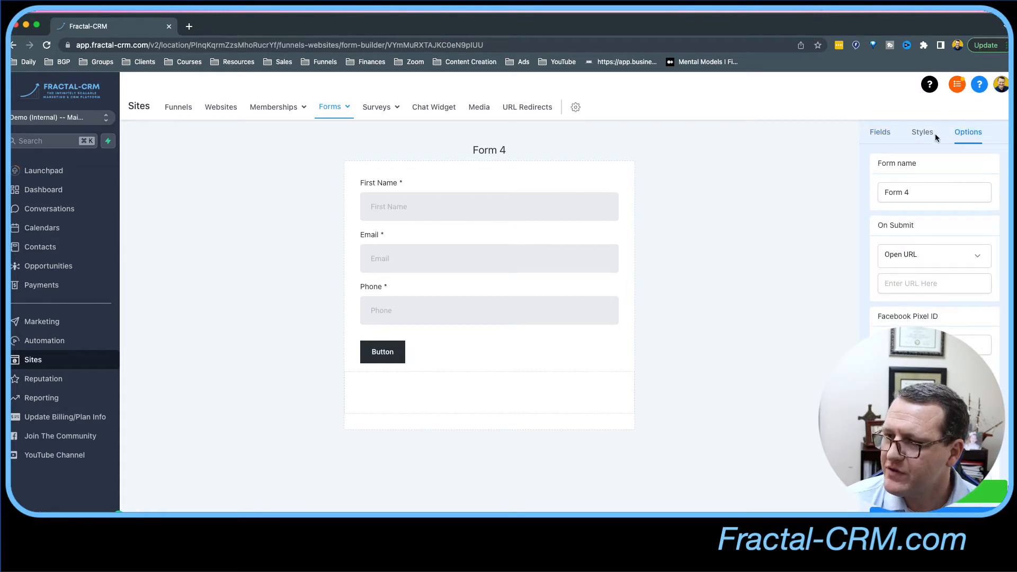
pyautogui.scroll(-2, 913, 265)
pyautogui.scroll(2, 912, 263)
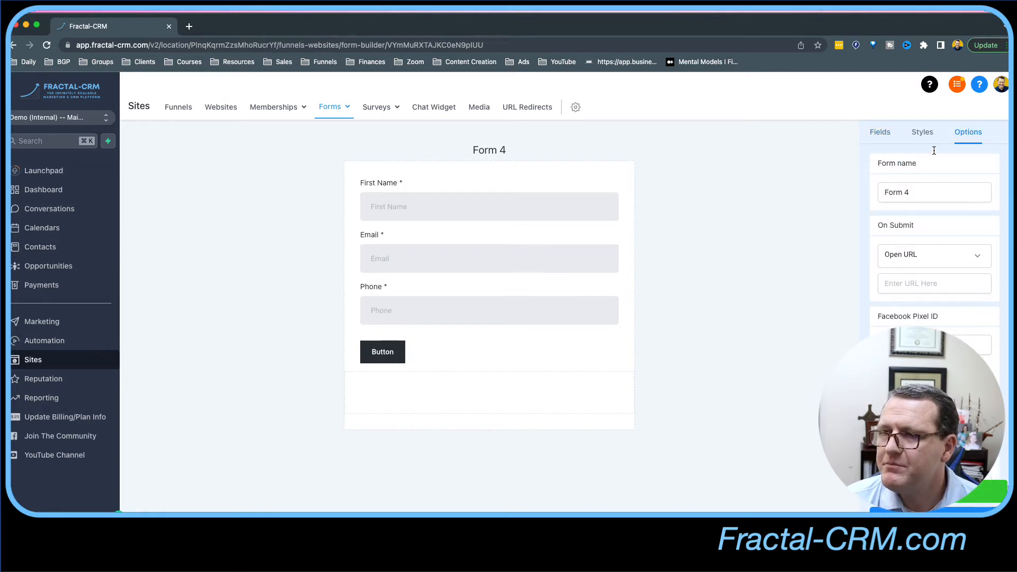
pyautogui.click(922, 133)
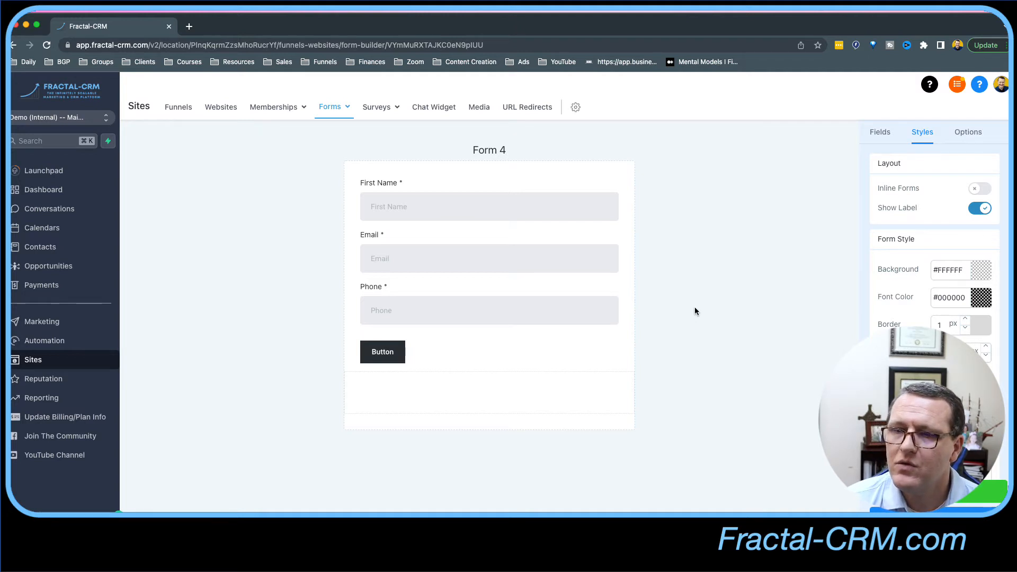
# Step: Add a new custom field of type Checkbox and name it "Marketing Consent"
pyautogui.click(879, 132)
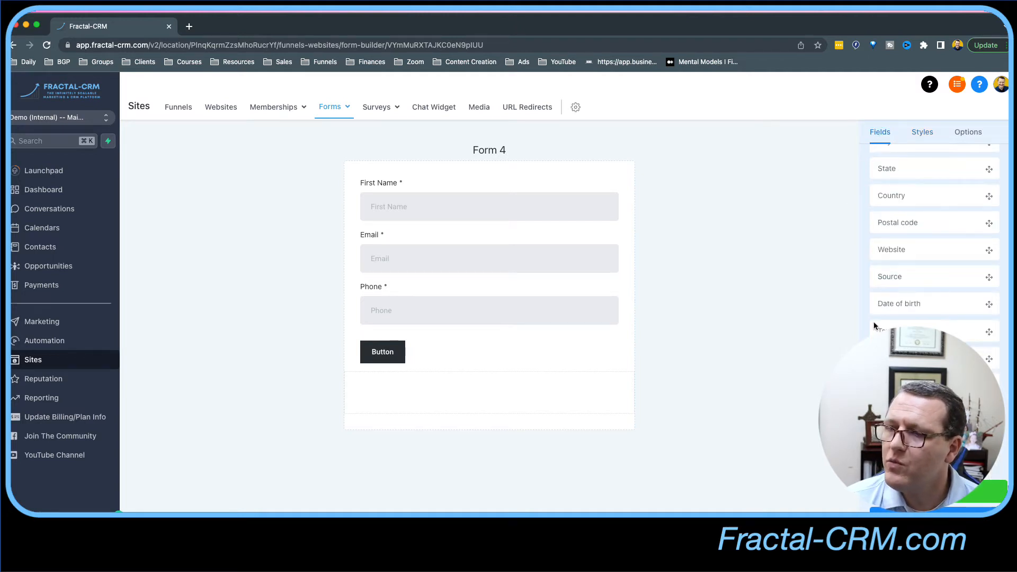
pyautogui.scroll(5, 926, 313)
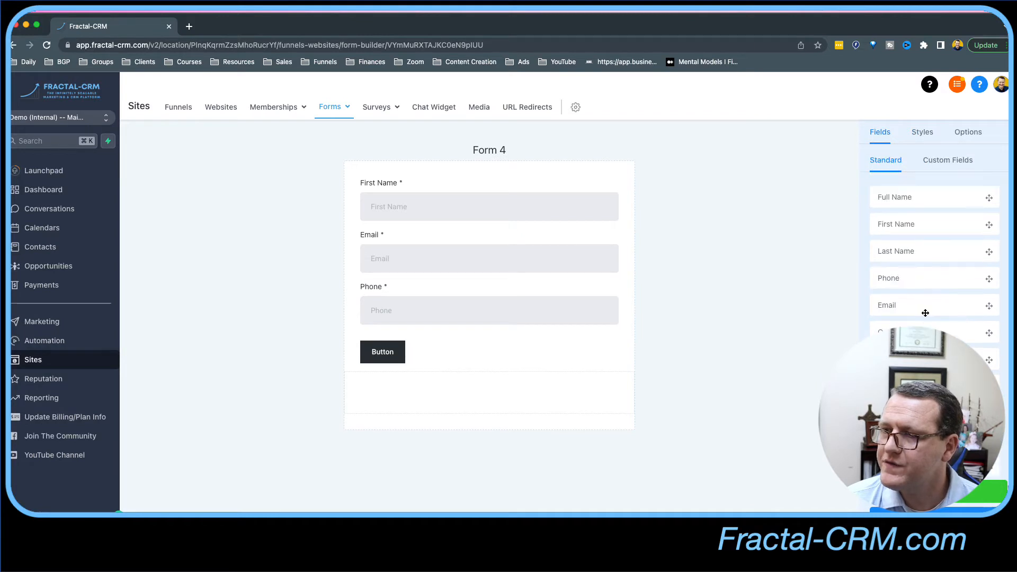
pyautogui.click(956, 165)
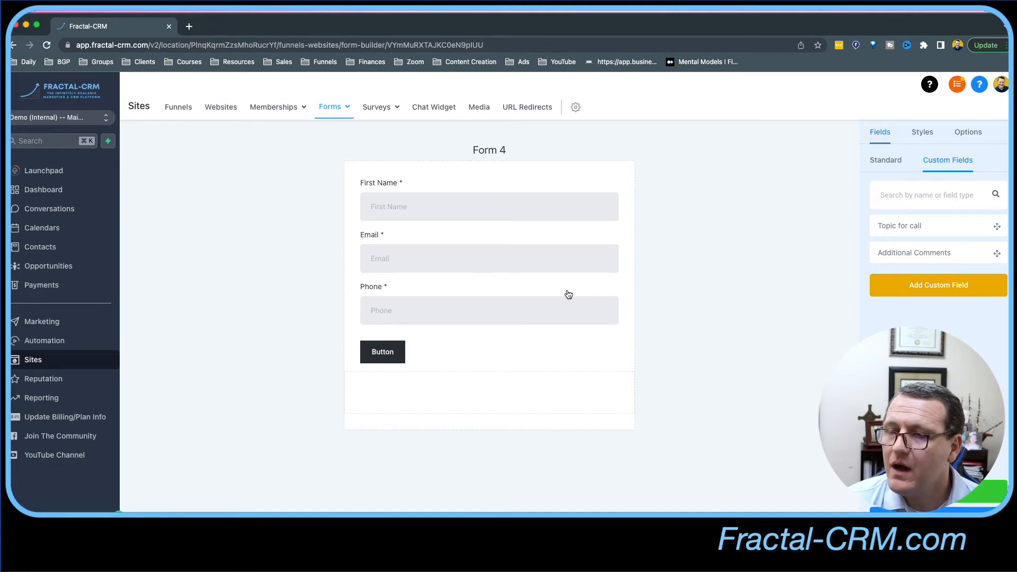
pyautogui.click(923, 291)
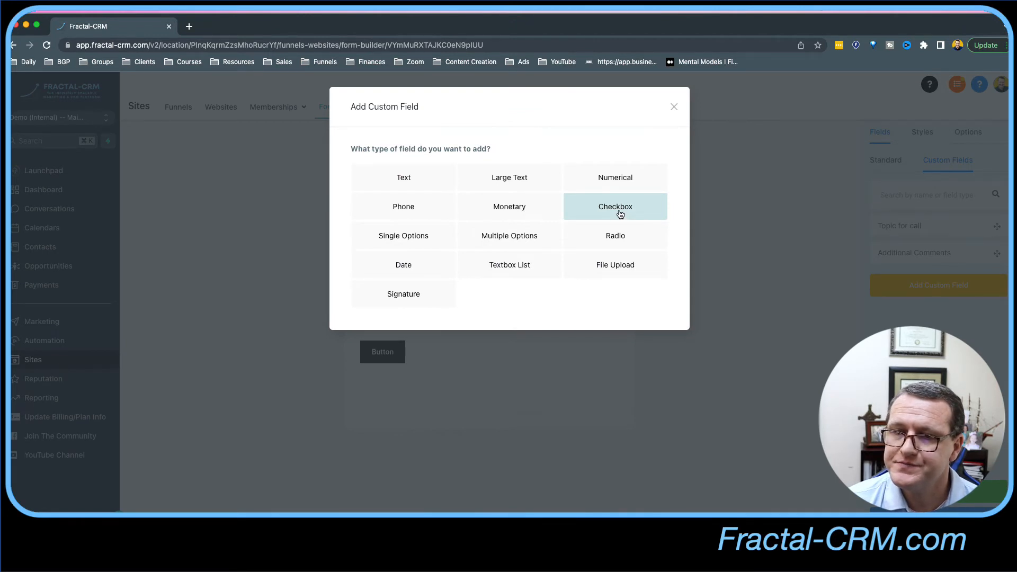
pyautogui.click(620, 214)
pyautogui.click(442, 227)
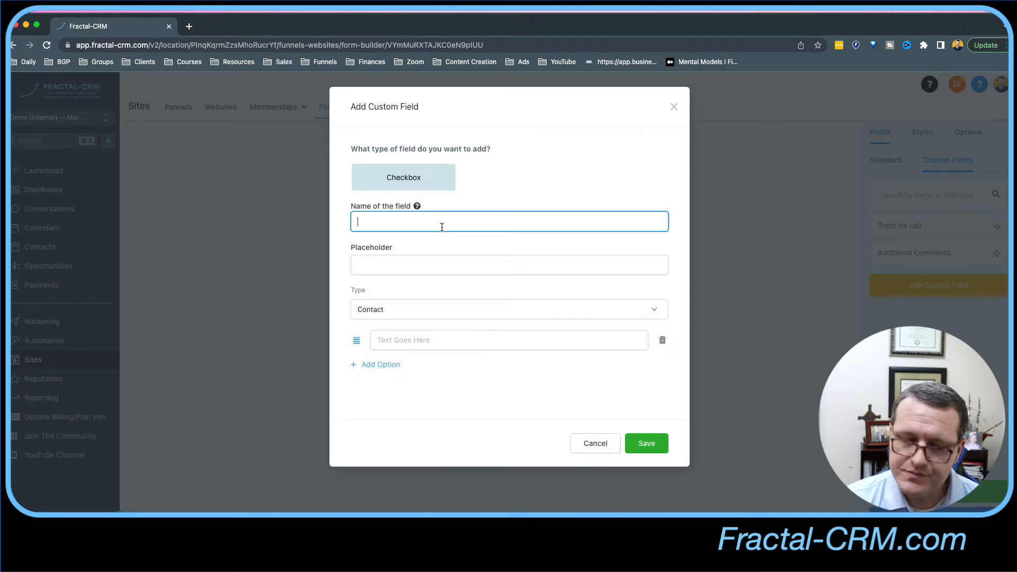
pyautogui.write('Marketing Consent')
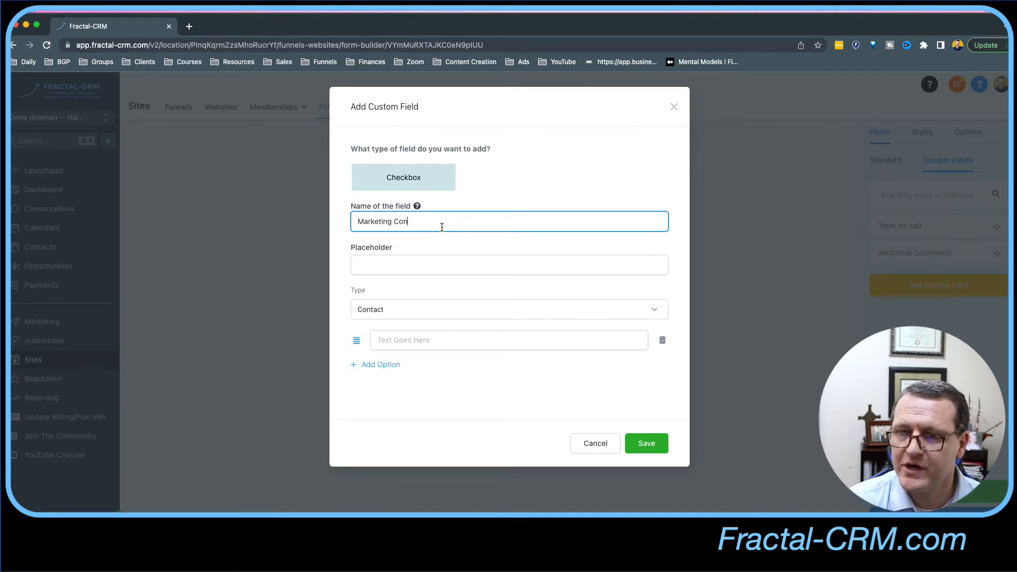
# Step: Set the checkbox option text to "By checking this box, you agree to receive email and/or SMS text messages from Fractal-CRM. You may opt-out at any time."
pyautogui.click(436, 264)
pyautogui.click(439, 331)
pyautogui.write('By checking this box, you agree to re')
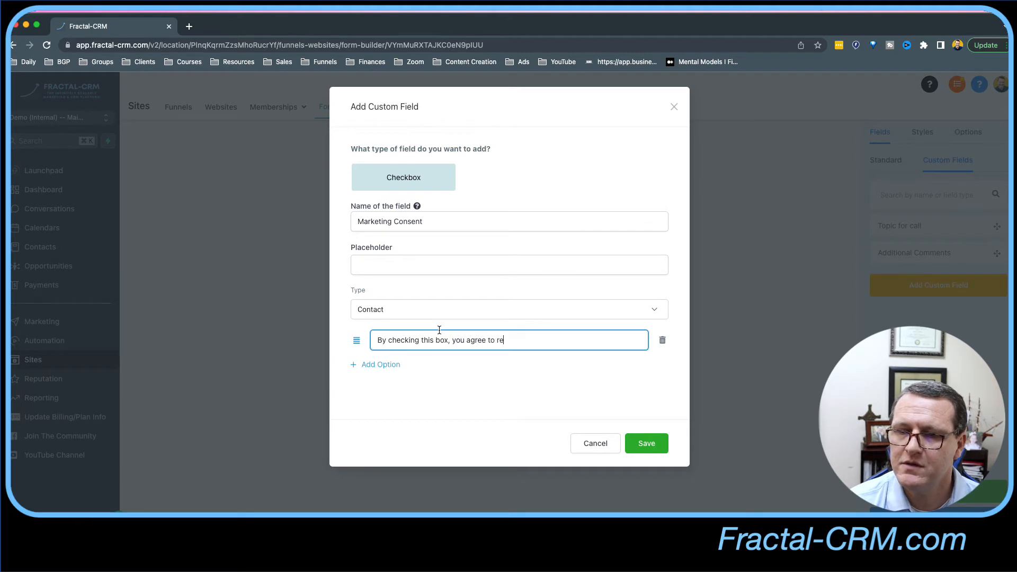
pyautogui.write('ceive ema')
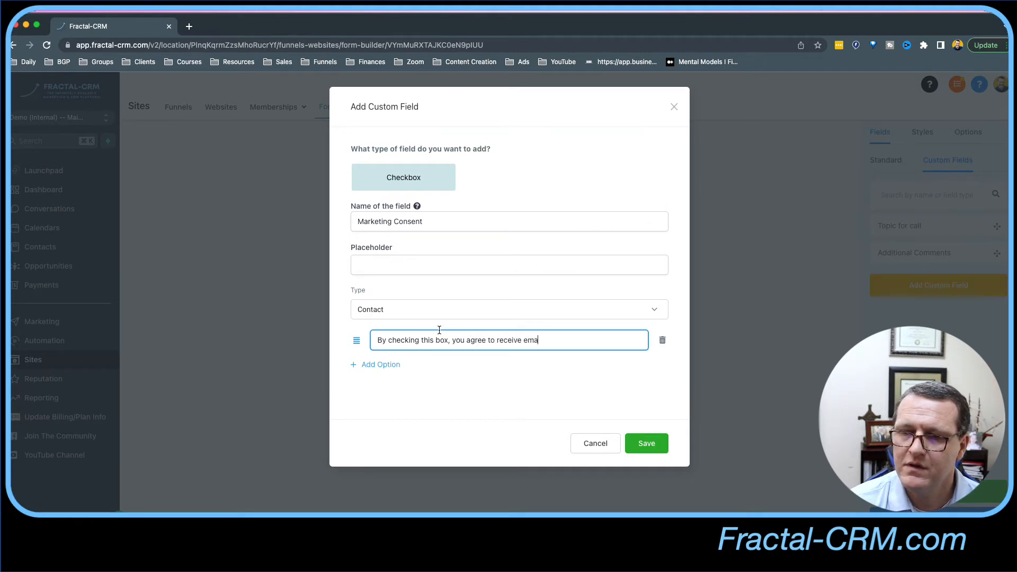
pyautogui.write('il and/or tex')
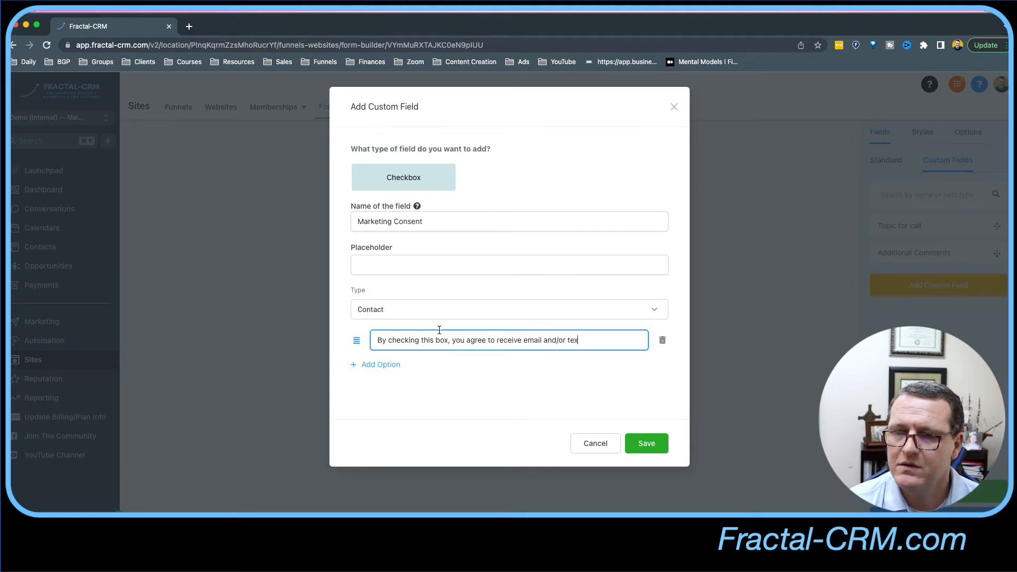
pyautogui.press('BackSpace')
pyautogui.press('BackSpace')
pyautogui.press('BackSpace')
pyautogui.write('SMS text messages ')
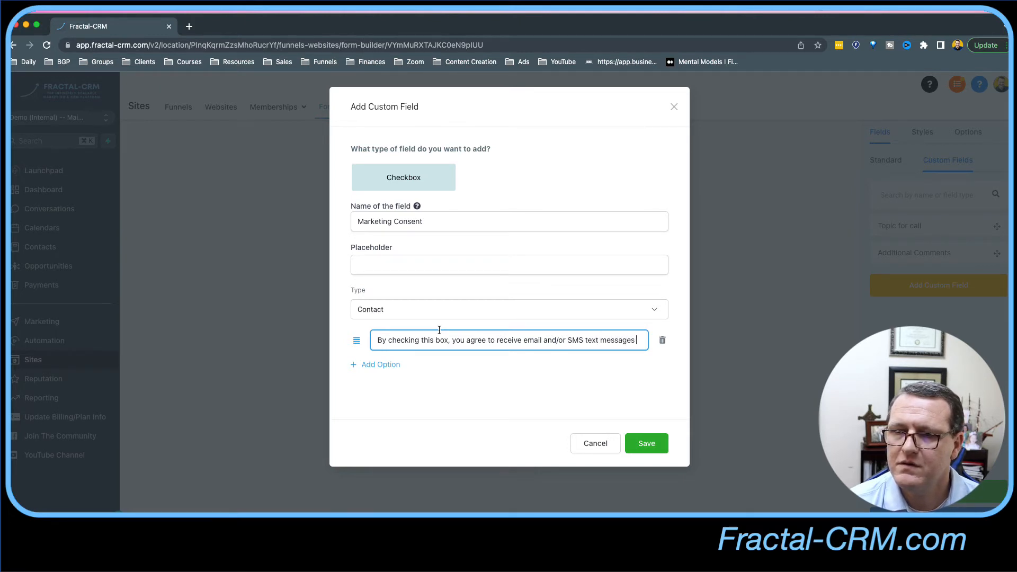
pyautogui.write('from Fracta')
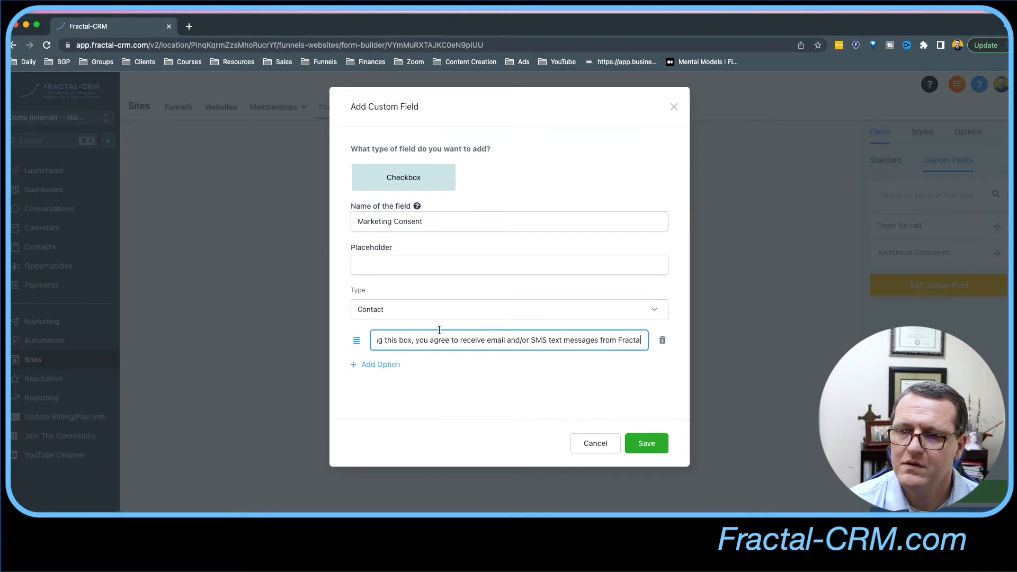
pyautogui.write('l-CRM. You may opt-out at any time.')
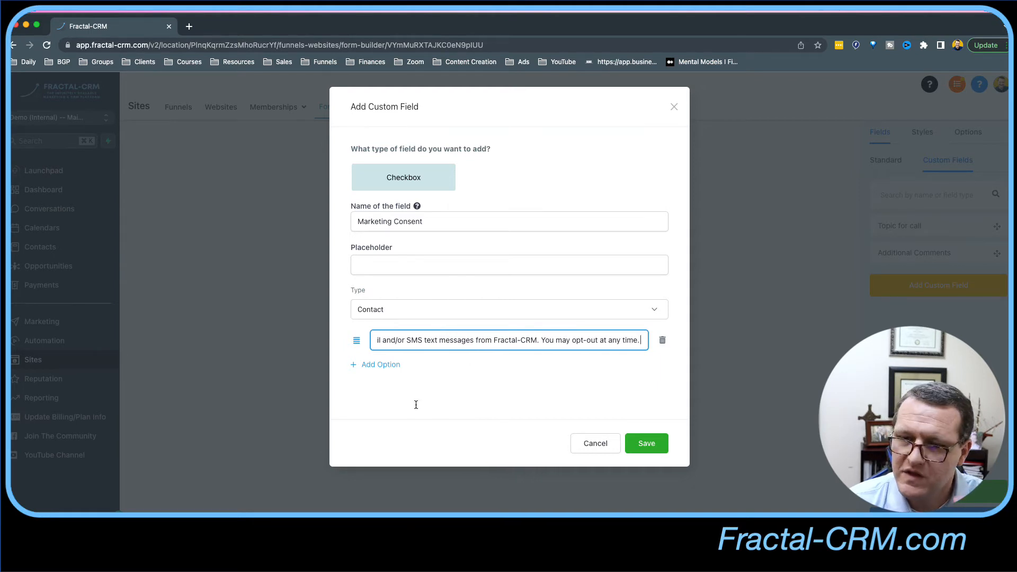
# Step: Save the Marketing Consent custom field and place it in the form between the Phone field and the button
pyautogui.click(624, 441)
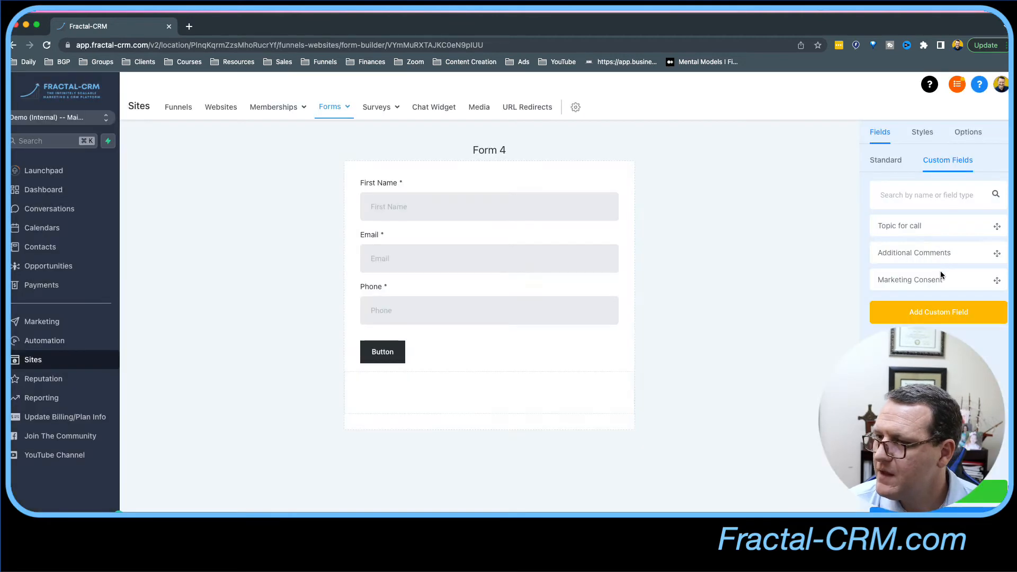
pyautogui.moveTo(941, 275); pyautogui.dragTo(505, 366)
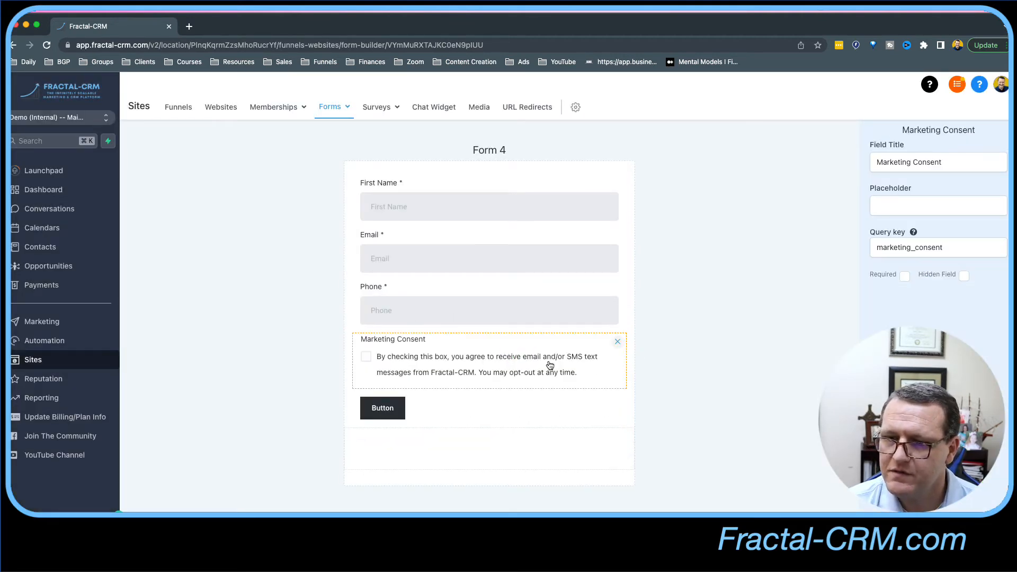
# Step: Mark the Marketing Consent field as required and check the settings of the form's button
pyautogui.click(711, 306)
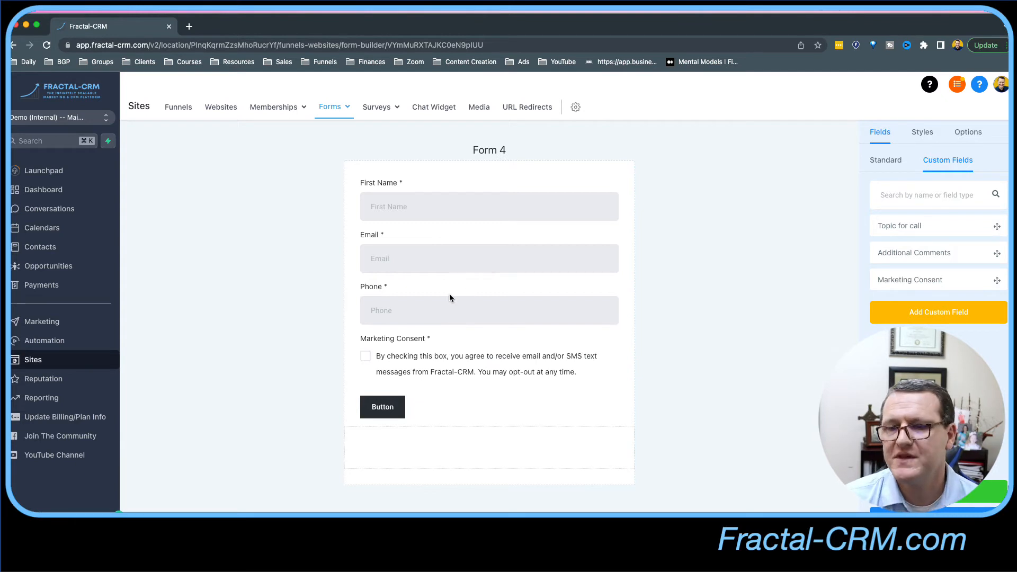
pyautogui.click(498, 418)
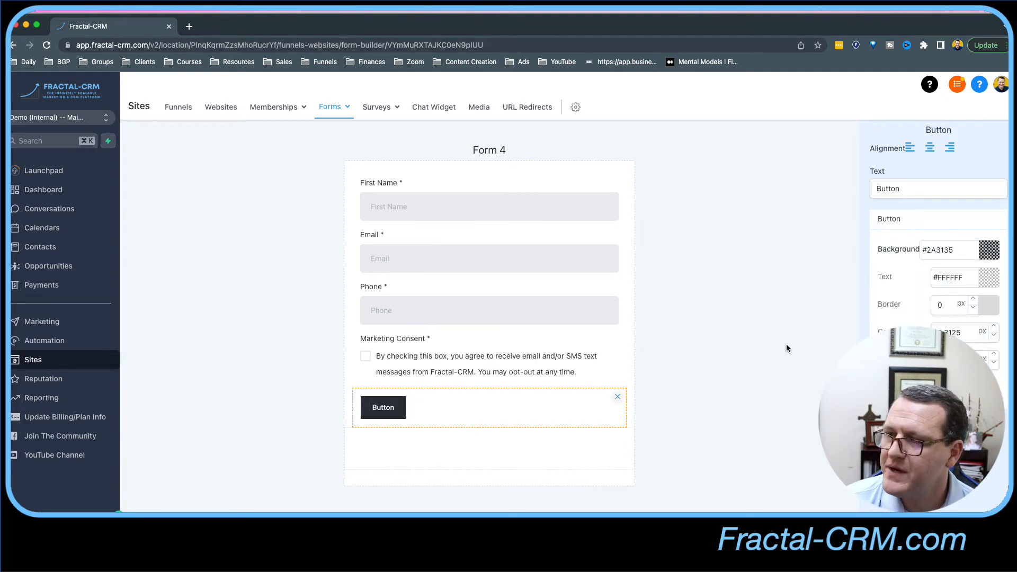
pyautogui.click(822, 332)
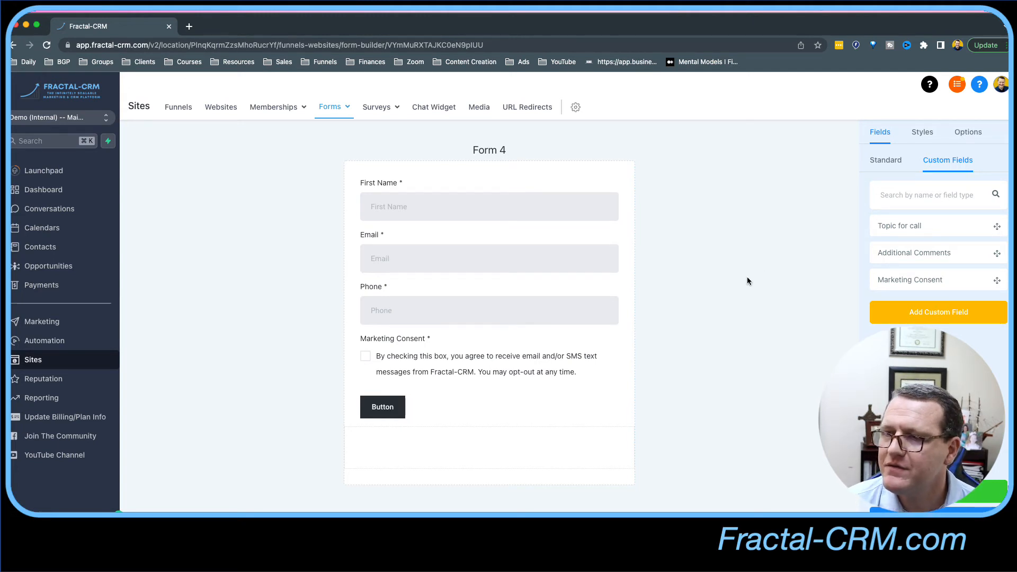
# Step: Turn off Show Label in the form's layout styles to hide the field labels
pyautogui.click(922, 133)
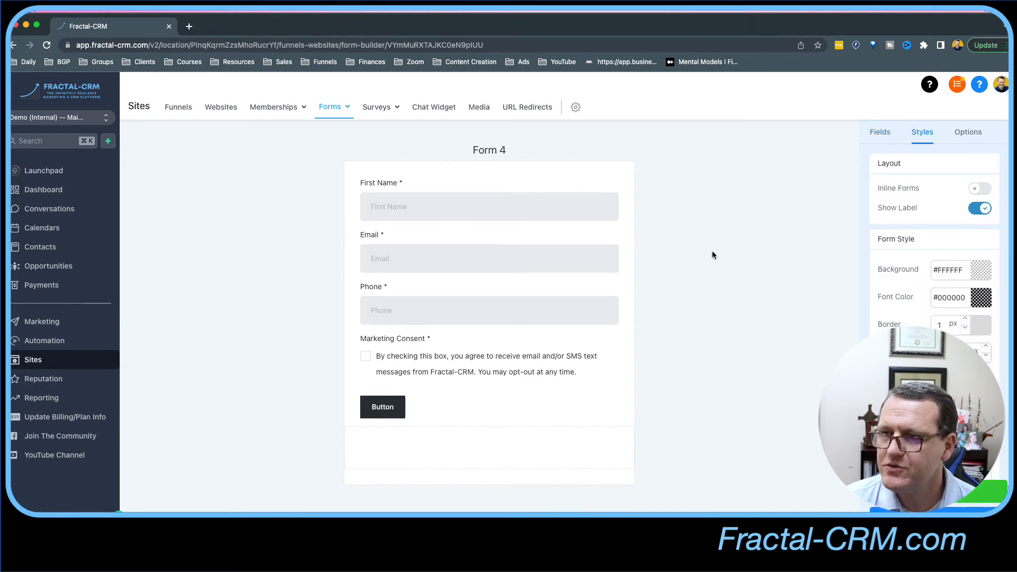
pyautogui.click(982, 208)
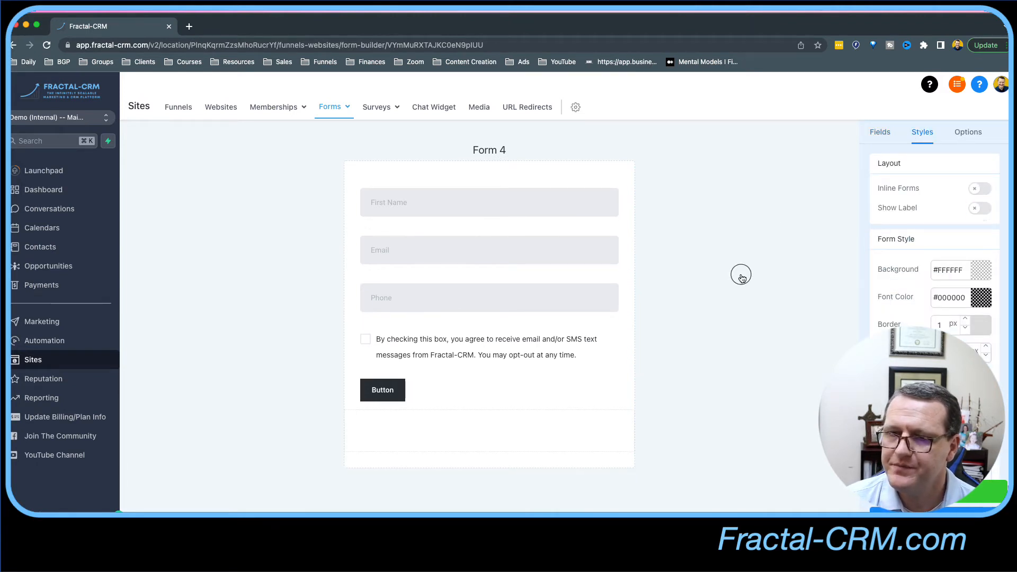
pyautogui.click(462, 399)
pyautogui.click(840, 395)
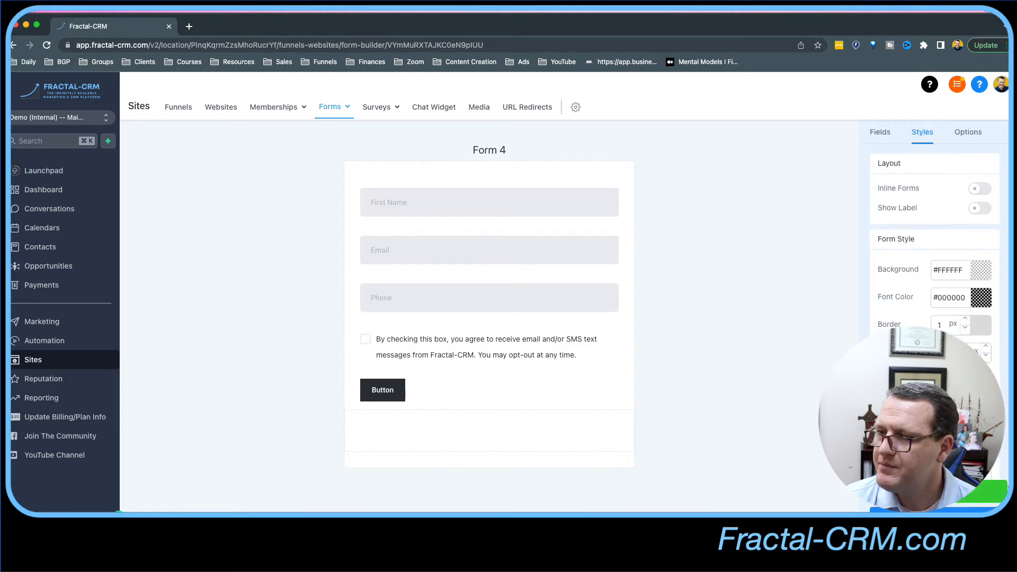
# Step: Make the form's button full width and set its background to the green #59B924FF
pyautogui.click(382, 405)
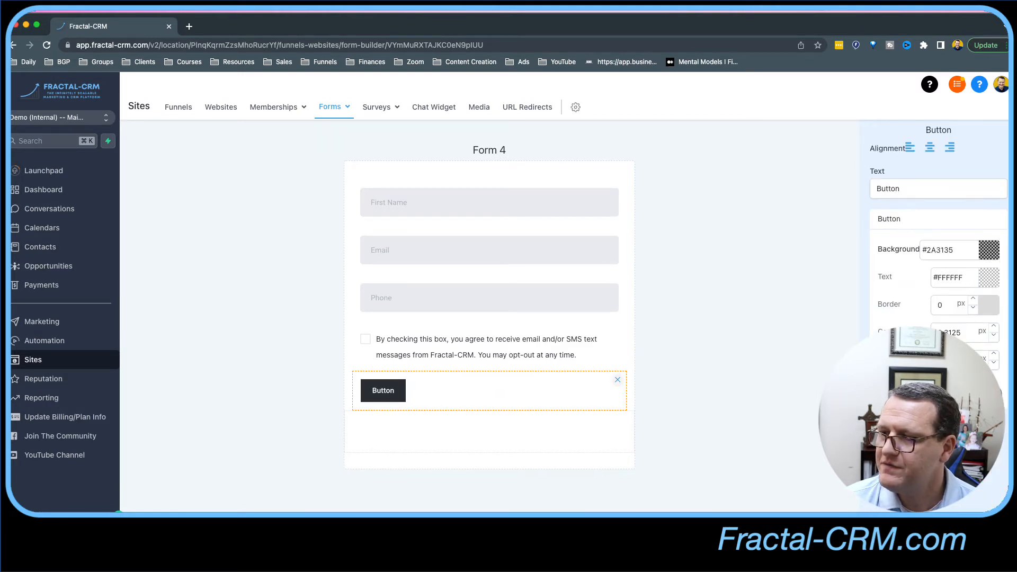
pyautogui.click(986, 387)
pyautogui.click(989, 255)
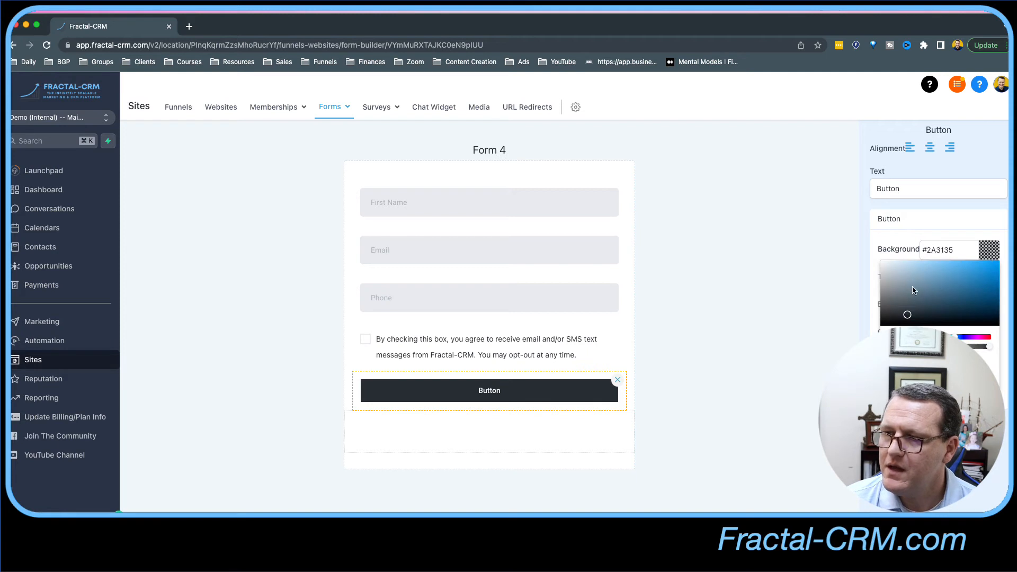
pyautogui.moveTo(949, 337)
pyautogui.mouseDown()
pyautogui.moveTo(927, 337)
pyautogui.moveTo(949, 297)
pyautogui.moveTo(990, 264)
pyautogui.moveTo(978, 280)
pyautogui.mouseUp()
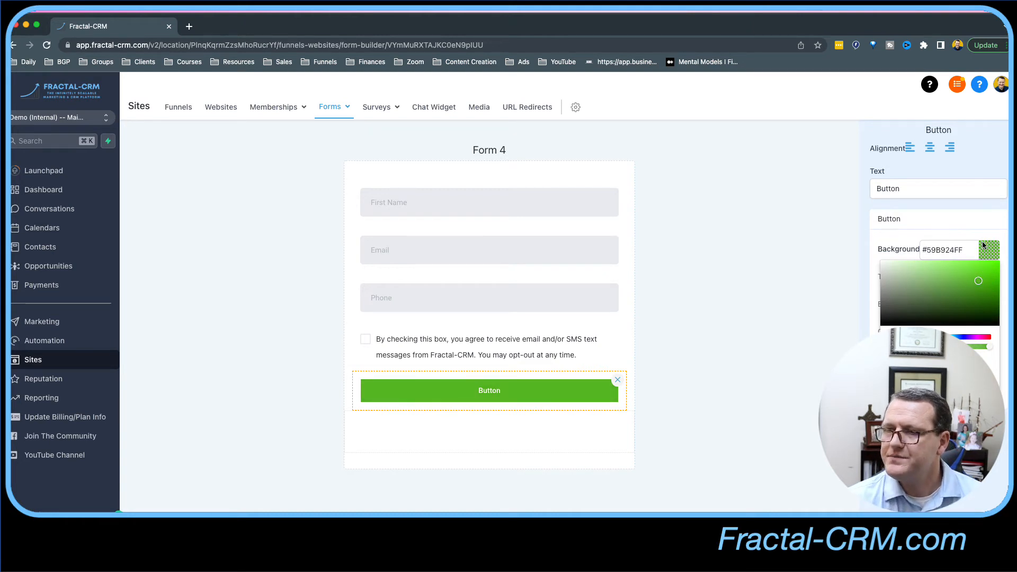
pyautogui.click(984, 255)
# Step: Set the button text to "Click Here to Get Your AWESOME Thing!"
pyautogui.doubleClick(912, 187)
pyautogui.write('Click Here to ')
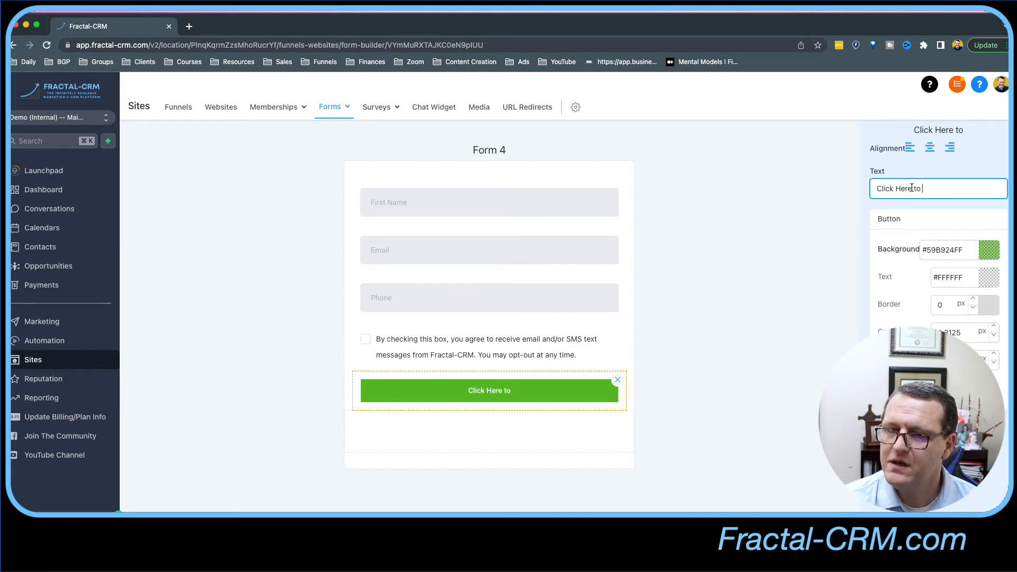
pyautogui.write('Get Your AWESOME Thing!')
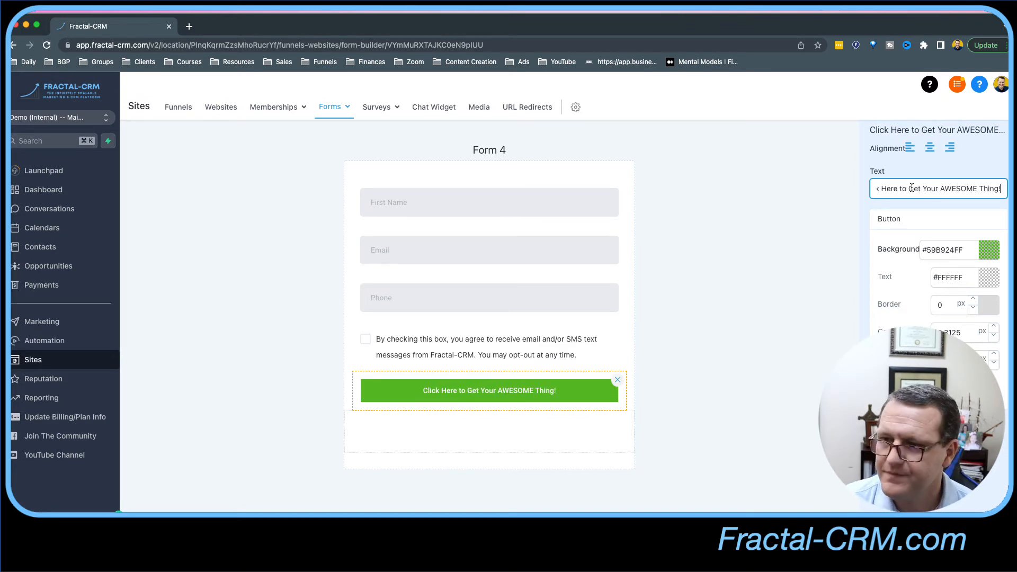
pyautogui.click(906, 209)
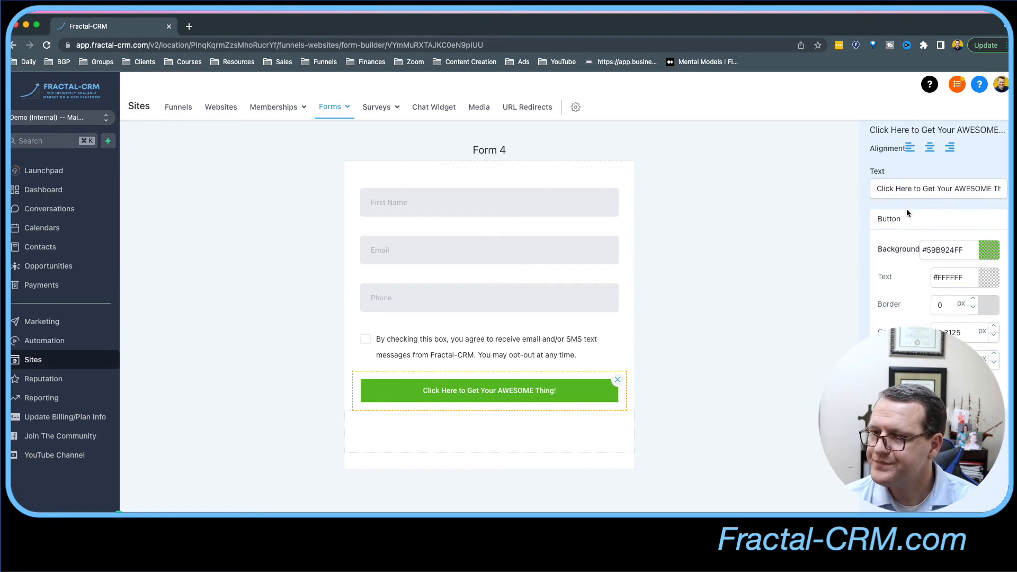
pyautogui.click(778, 313)
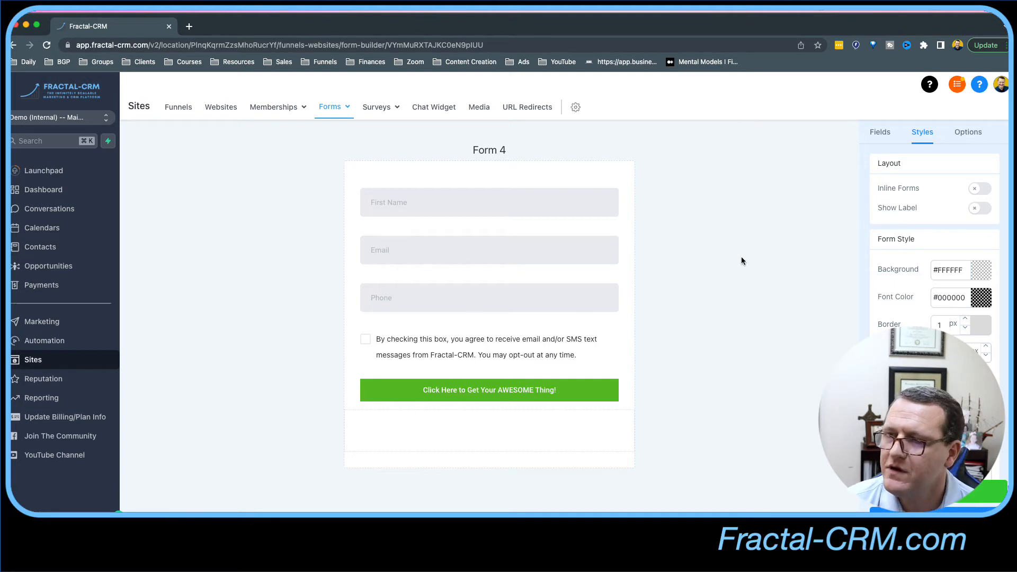
# Step: Set the form border to 0 px and check the settings of the form's contact fields and Marketing Consent checkbox
pyautogui.click(965, 327)
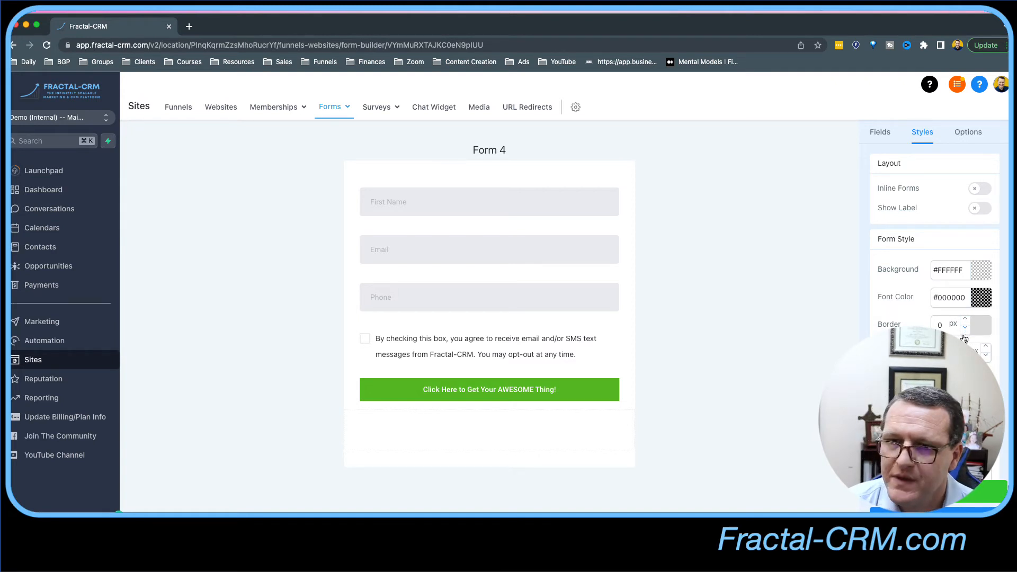
pyautogui.click(583, 210)
pyautogui.click(534, 261)
pyautogui.click(514, 303)
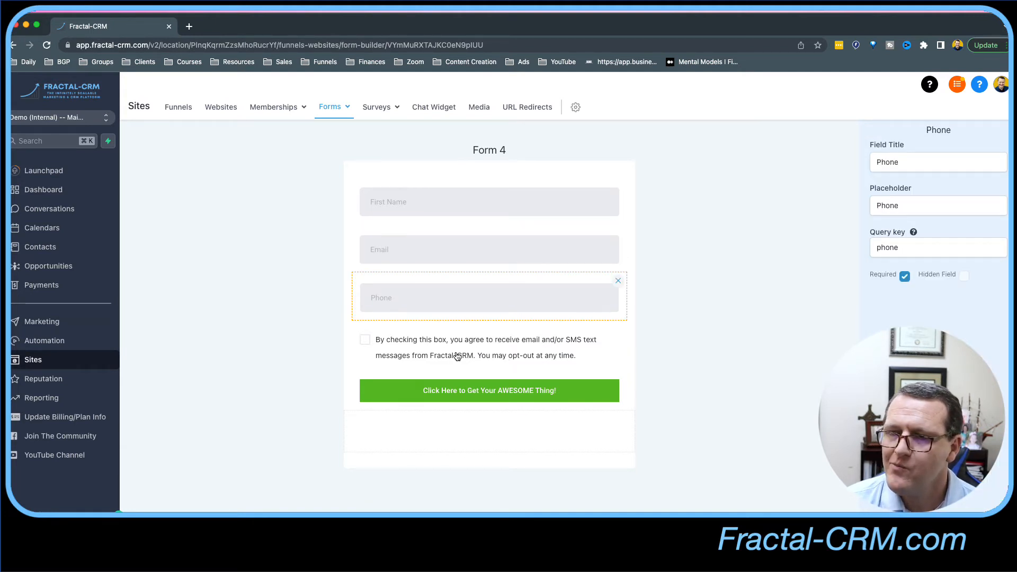
pyautogui.click(418, 358)
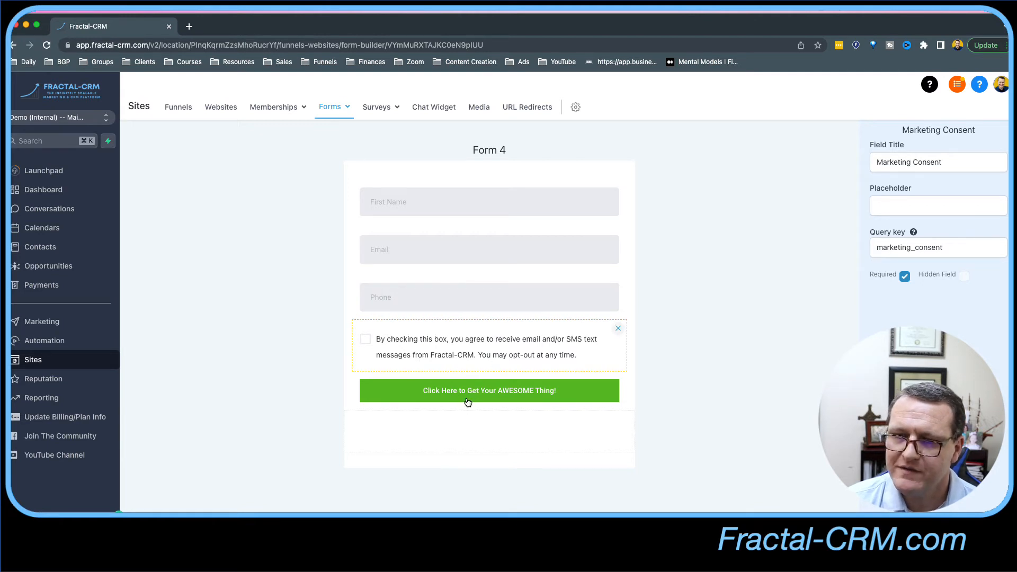
# Step: Increase the green button's corner radius to give it rounder corners
pyautogui.click(416, 395)
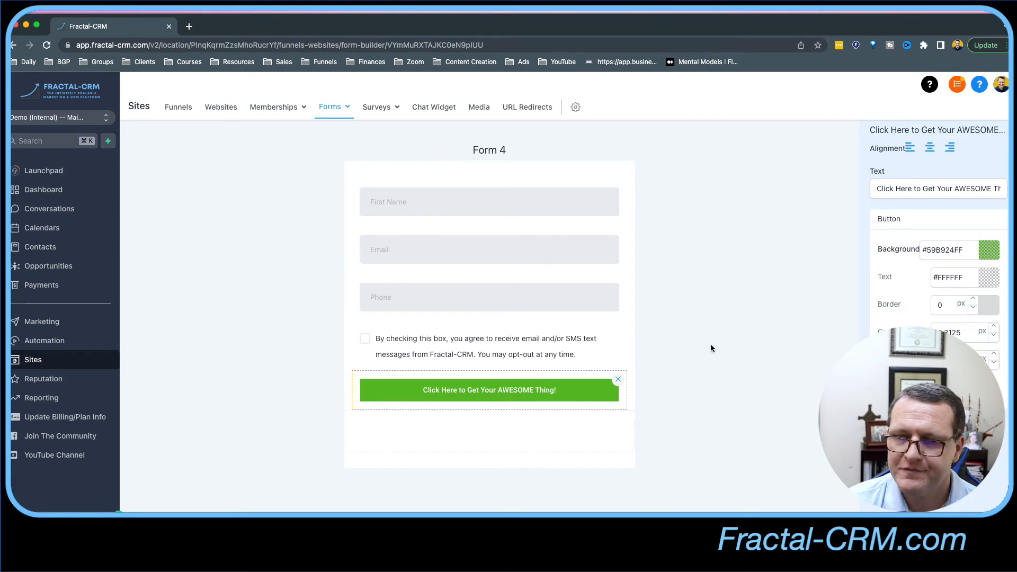
pyautogui.click(994, 327)
pyautogui.click(994, 326)
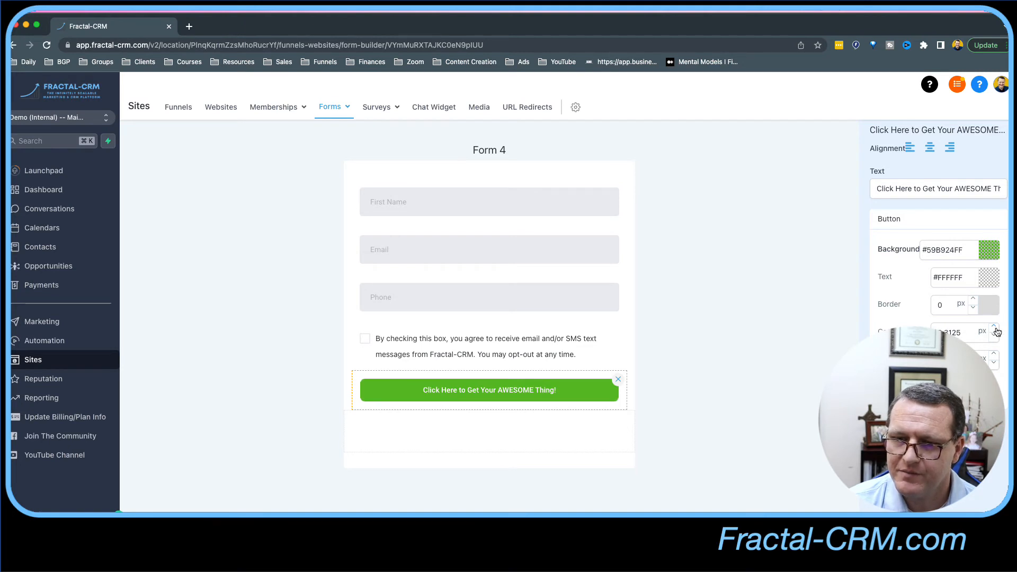
pyautogui.click(754, 334)
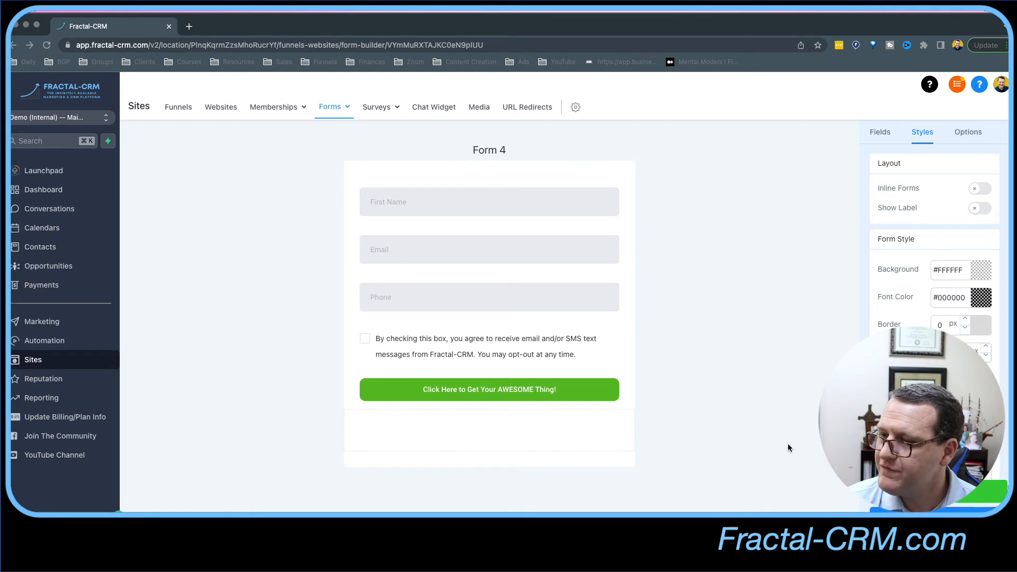
# Step: Paste the prepared custom CSS for the fields and button into the form's styles
pyautogui.scroll(-3, 934, 249)
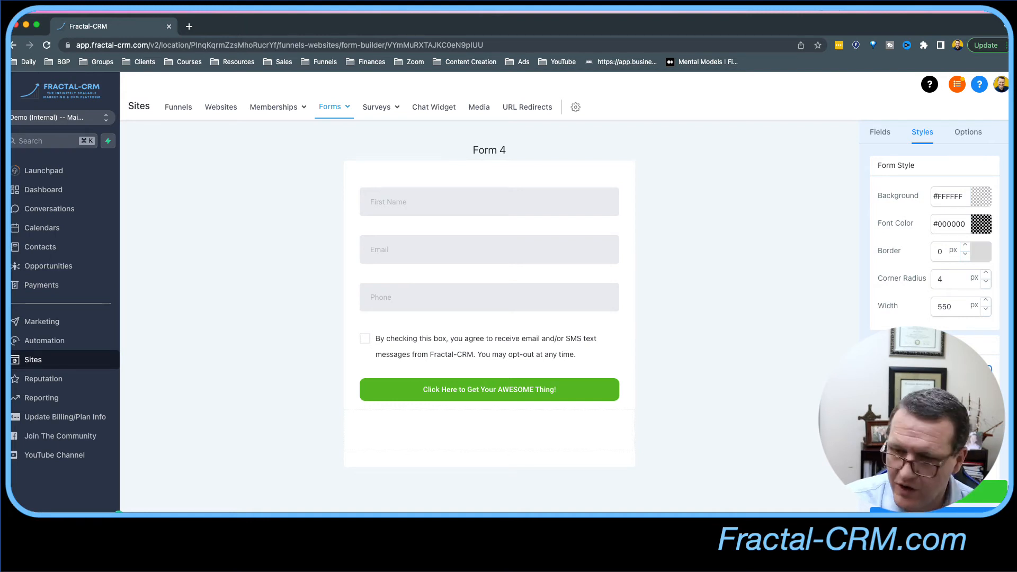
pyautogui.press('super+v')
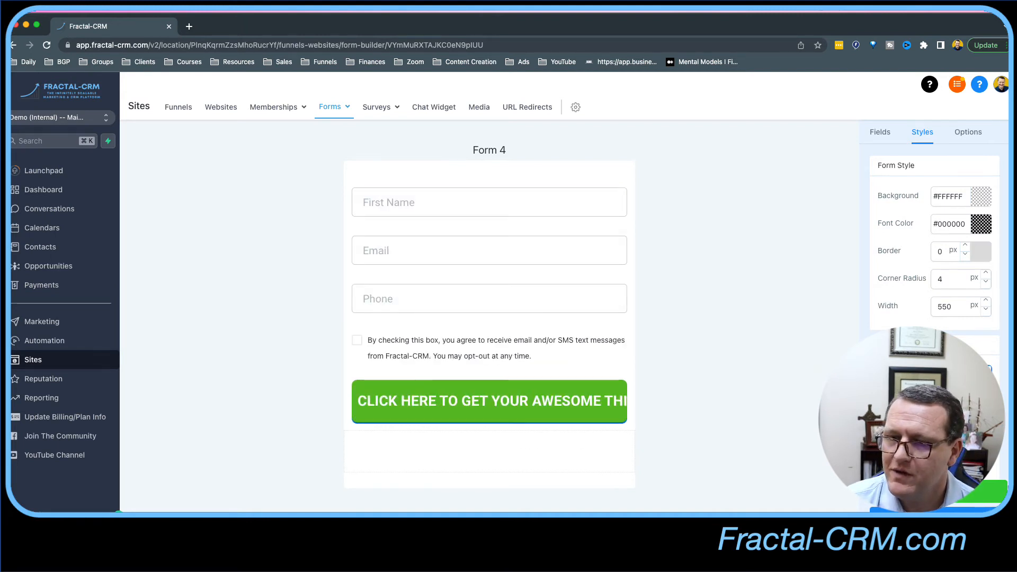
pyautogui.click(609, 401)
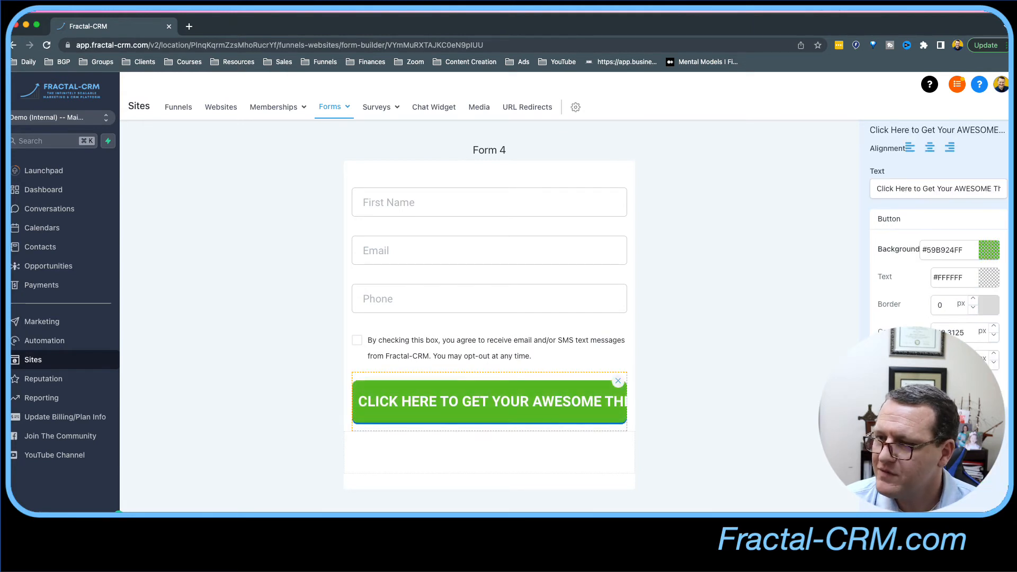
pyautogui.click(783, 353)
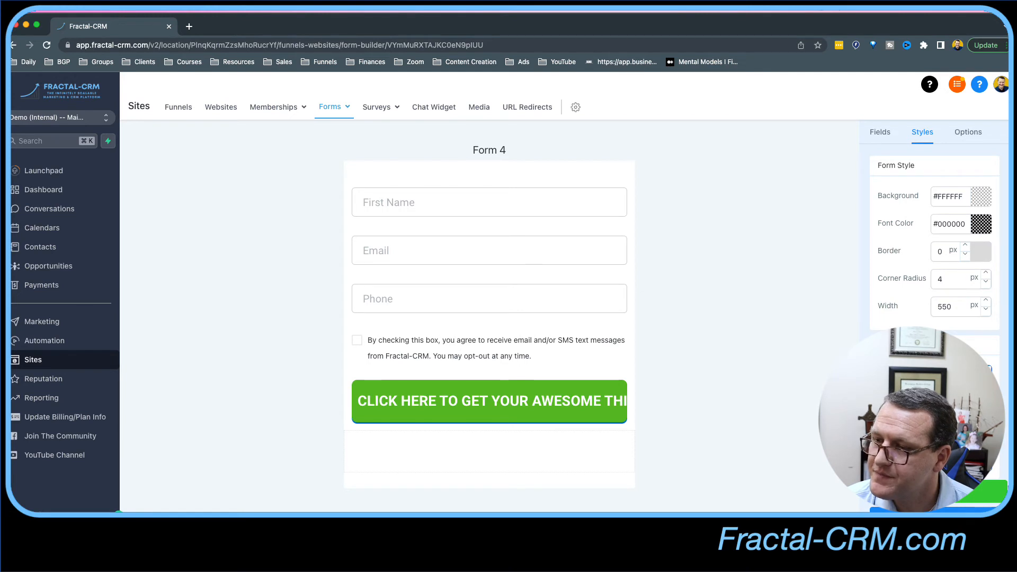
# Step: Set the button's font size to 18 in the custom CSS and remove its blue bottom border
pyautogui.scroll(-2, 934, 238)
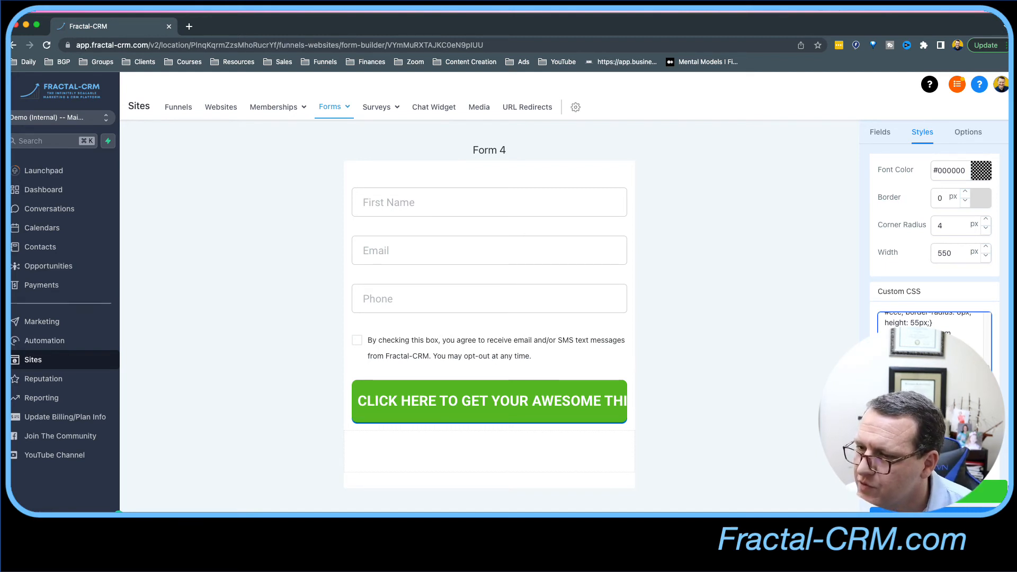
pyautogui.write('18')
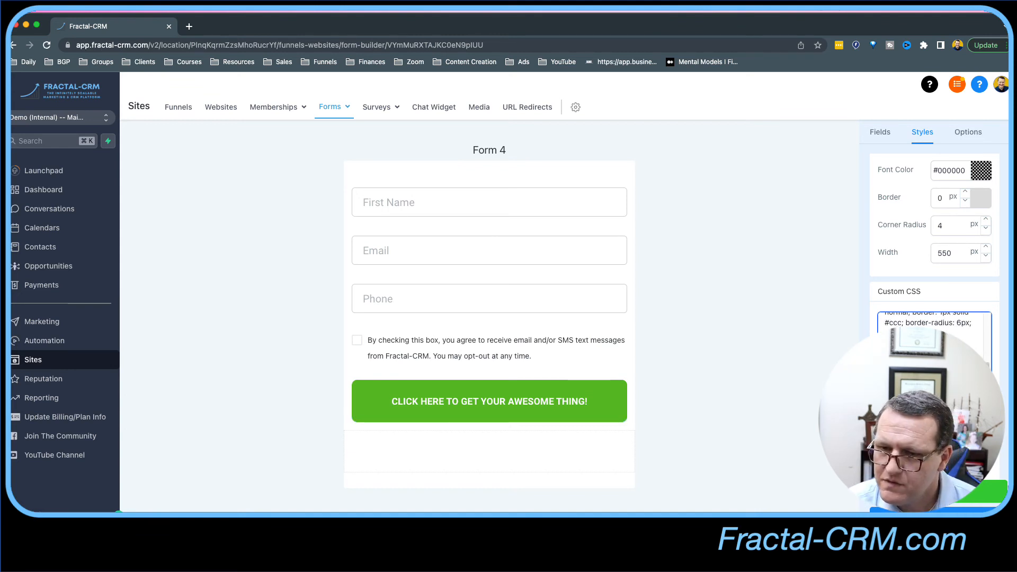
pyautogui.scroll(-1, 934, 323)
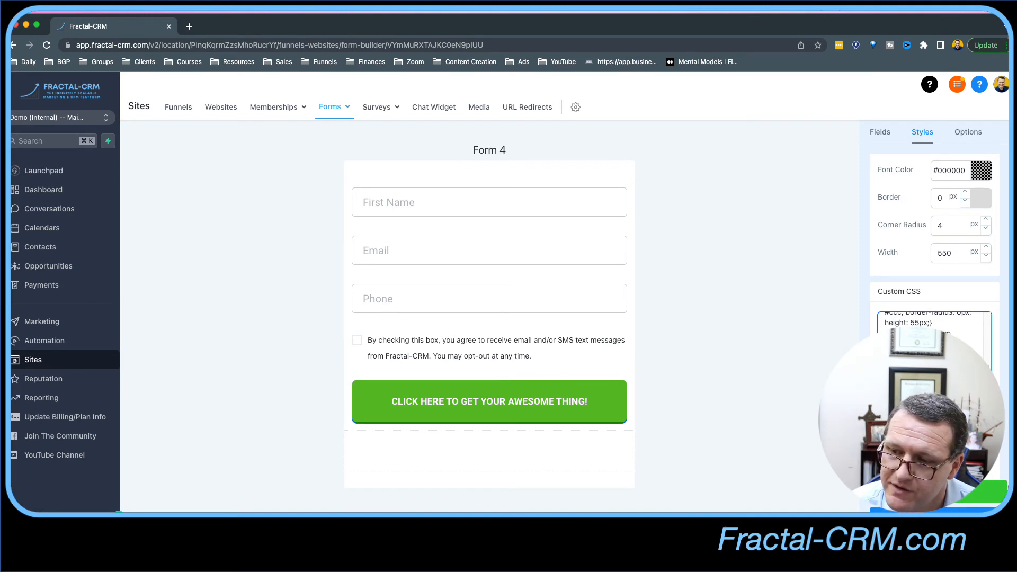
pyautogui.scroll(1, 934, 323)
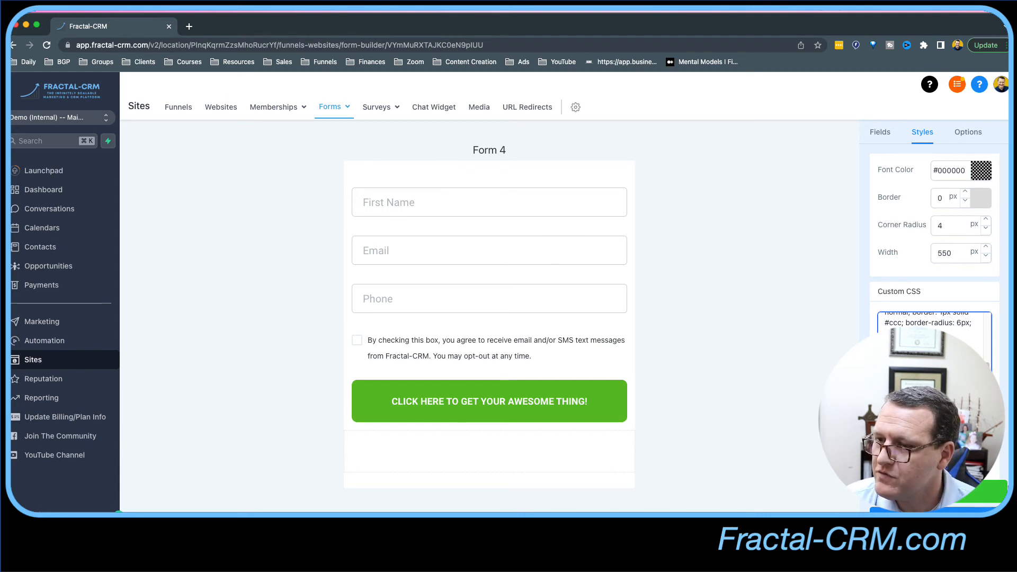
# Step: Clear all of the form's custom CSS, then paste it back to compare the form without and with it
pyautogui.press('super+a')
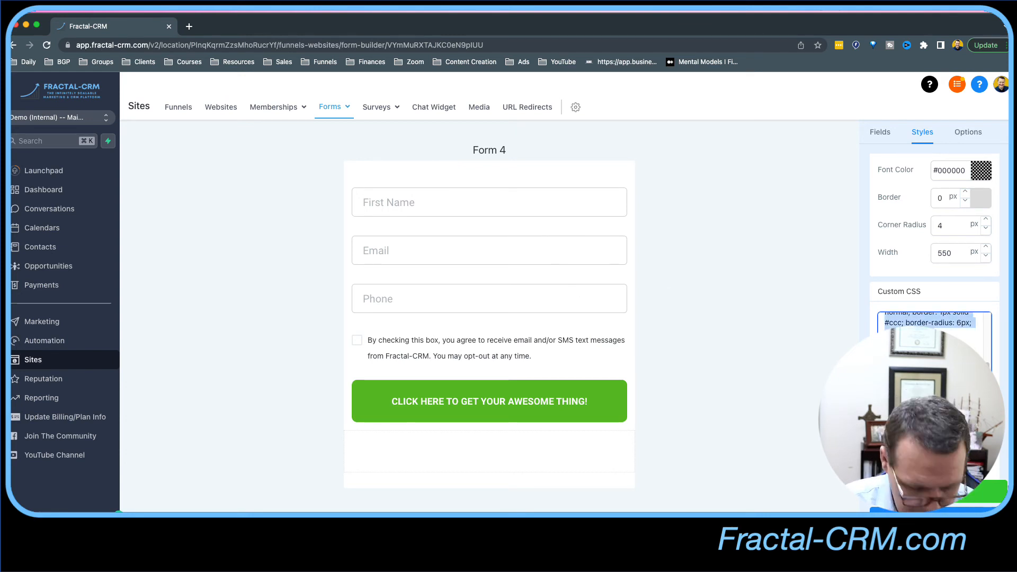
pyautogui.press('BackSpace')
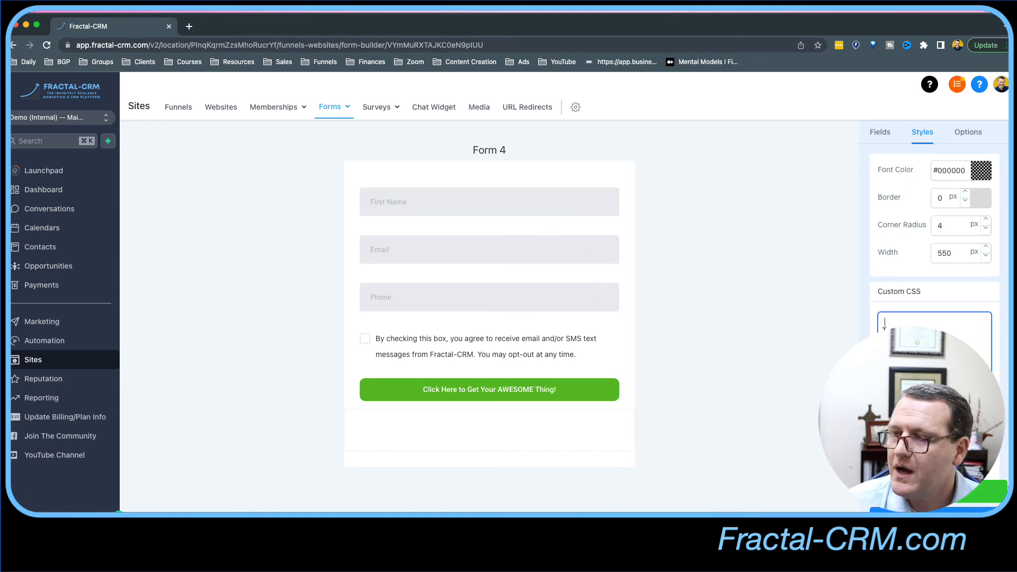
pyautogui.press('super+v')
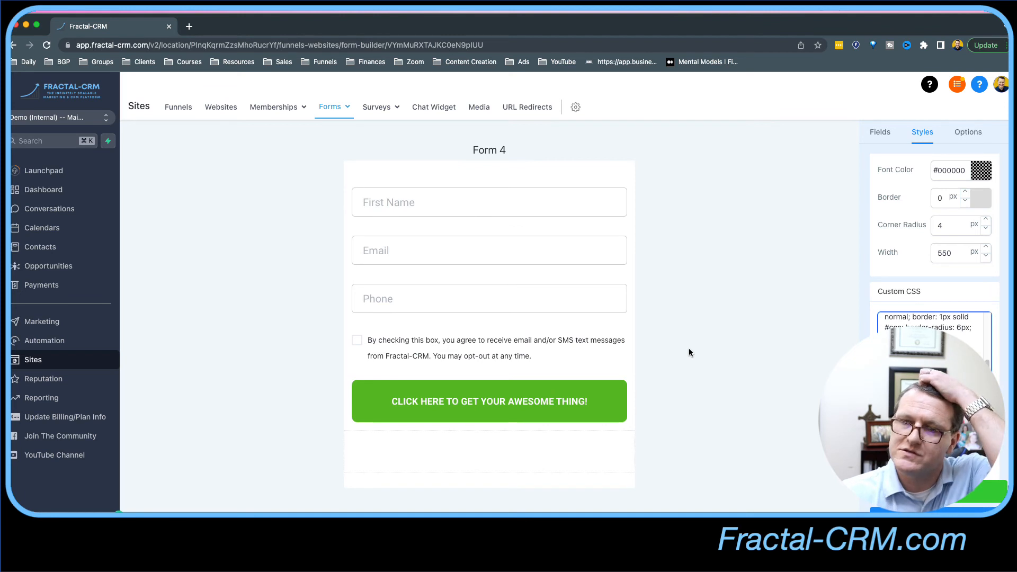
pyautogui.click(806, 402)
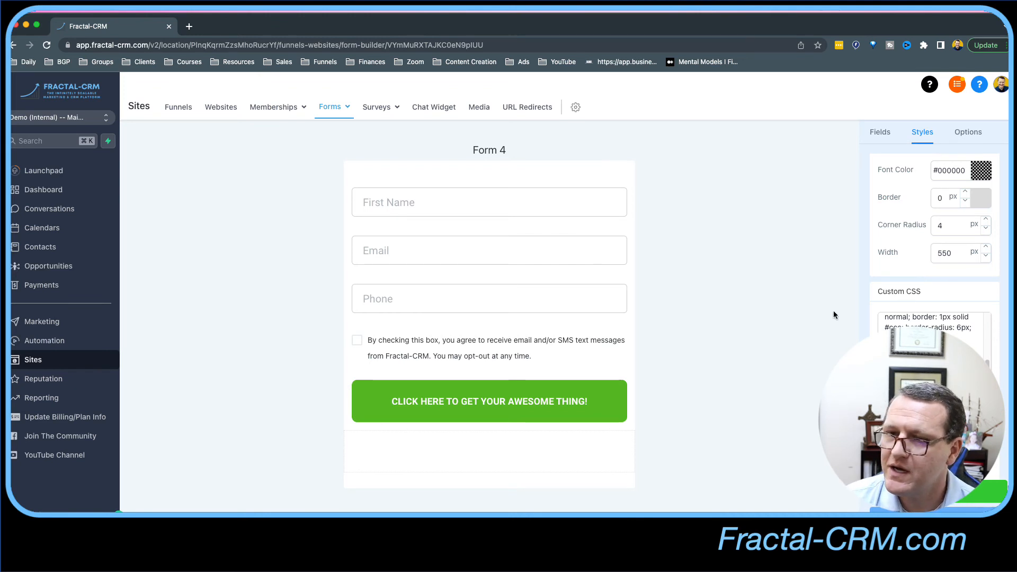
# Step: Examine the custom CSS rules from the .form-control rule through the phone field rule to the end
pyautogui.scroll(5, 932, 323)
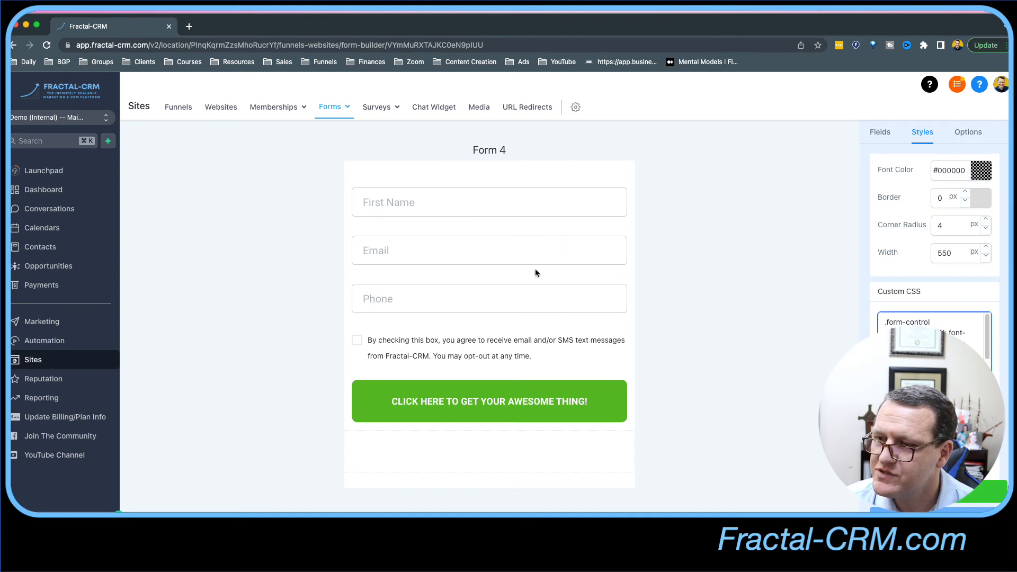
pyautogui.scroll(-4, 932, 326)
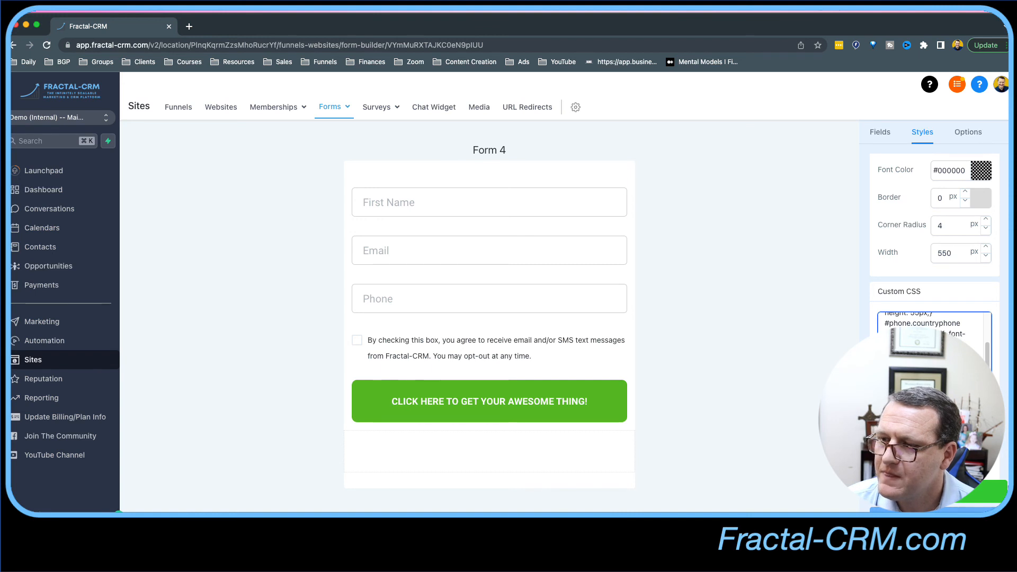
pyautogui.scroll(-2, 932, 323)
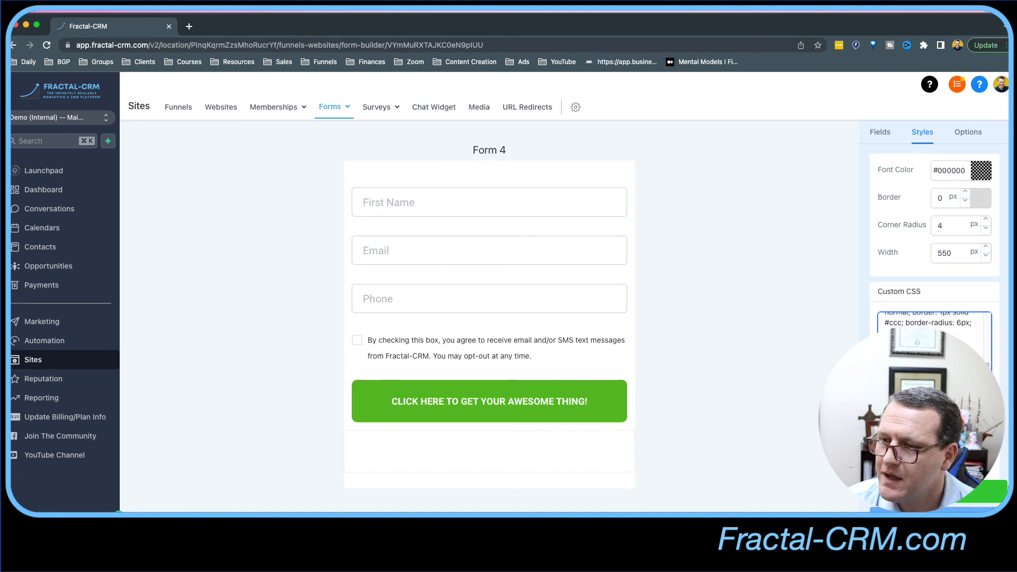
pyautogui.scroll(10, 935, 323)
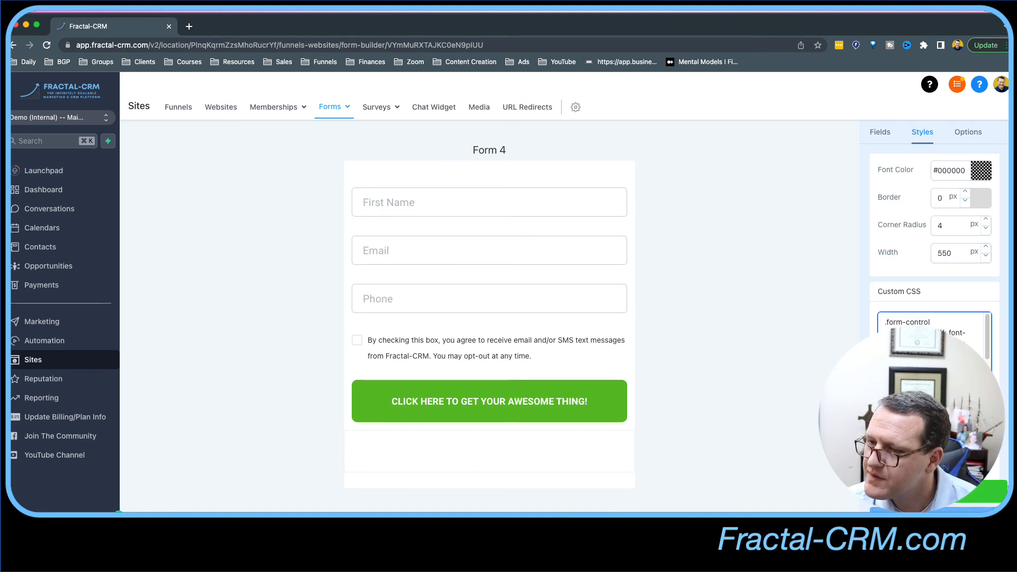
# Step: Save the form, open its shareable integration link to check the live form, and return to the form builder
pyautogui.scroll(-3, 933, 326)
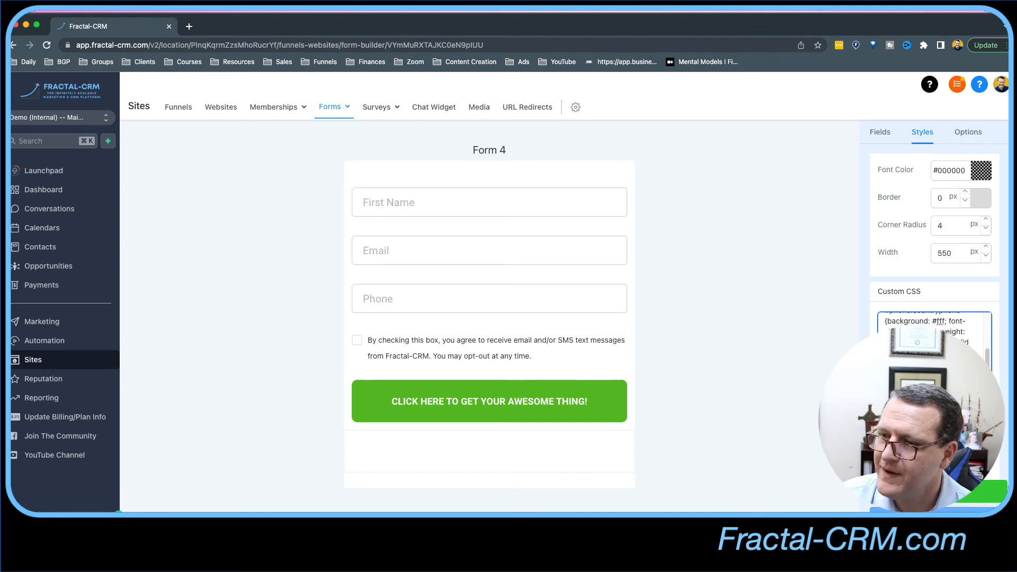
pyautogui.scroll(-2, 934, 324)
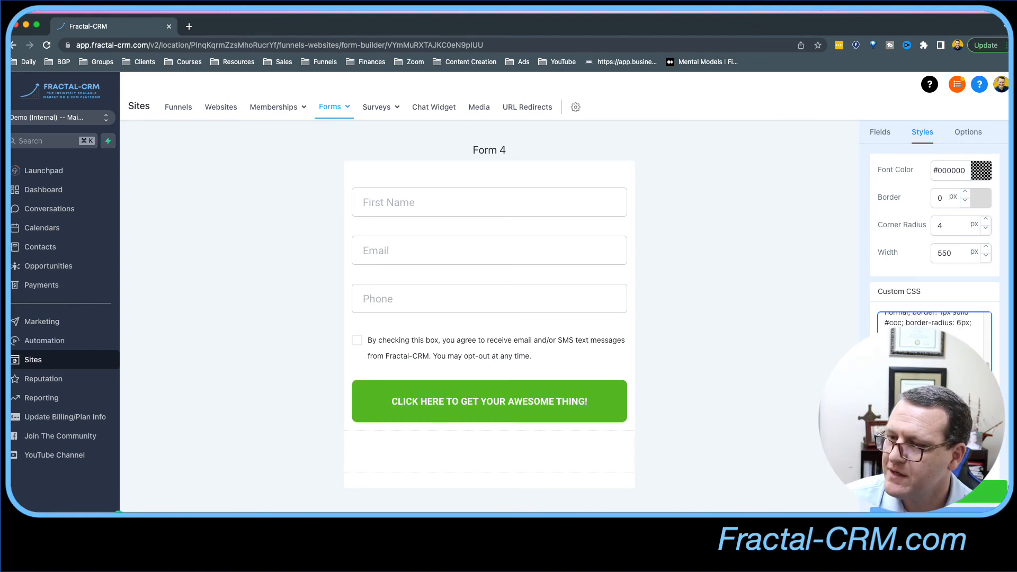
pyautogui.click(937, 491)
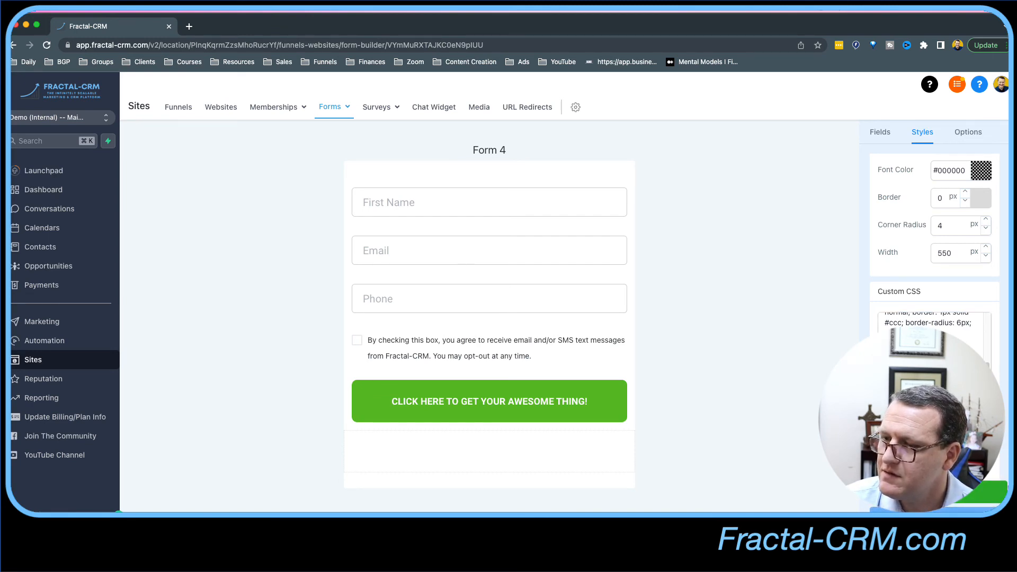
pyautogui.click(934, 510)
pyautogui.click(597, 276)
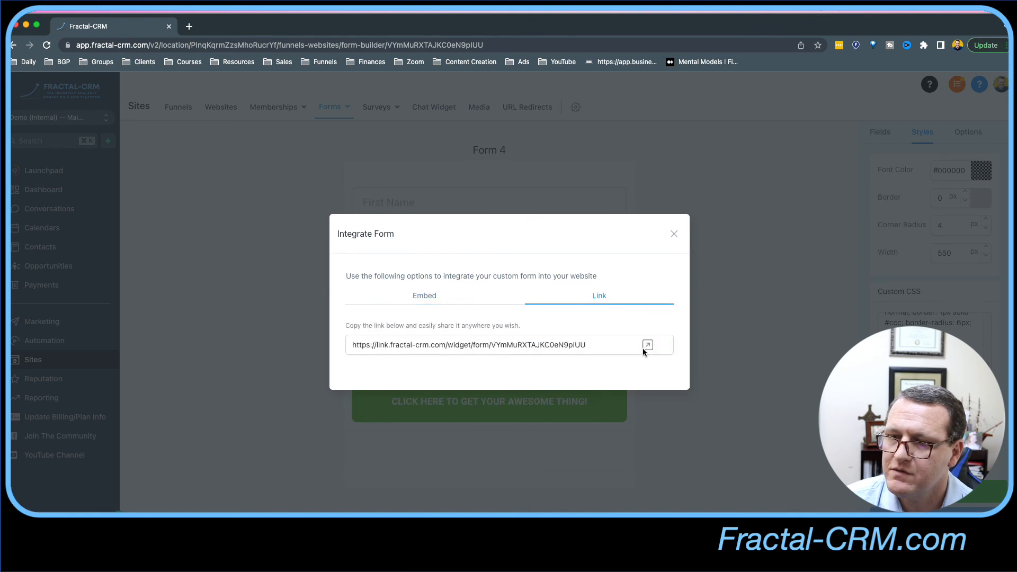
pyautogui.click(641, 349)
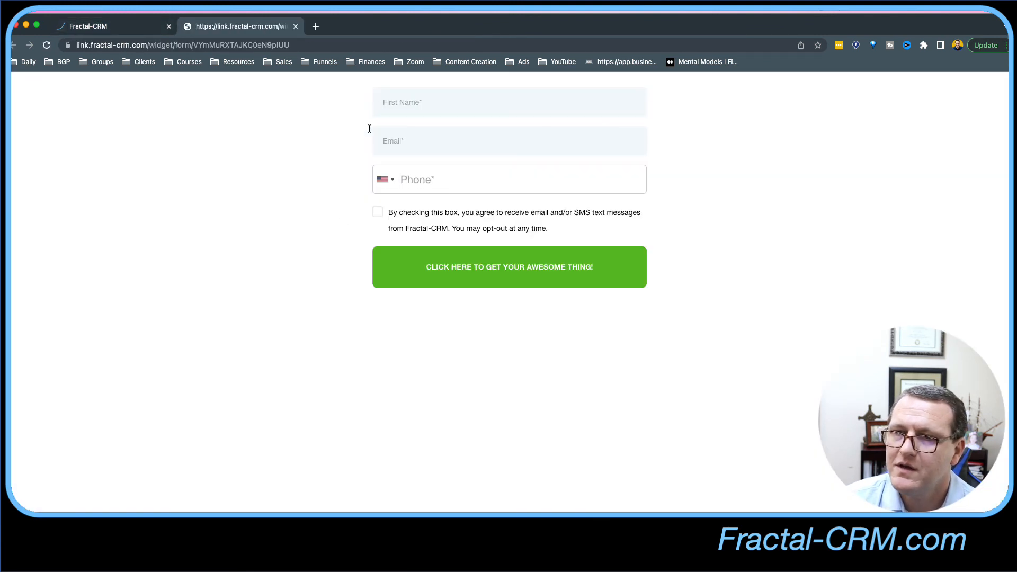
pyautogui.click(295, 27)
pyautogui.click(674, 233)
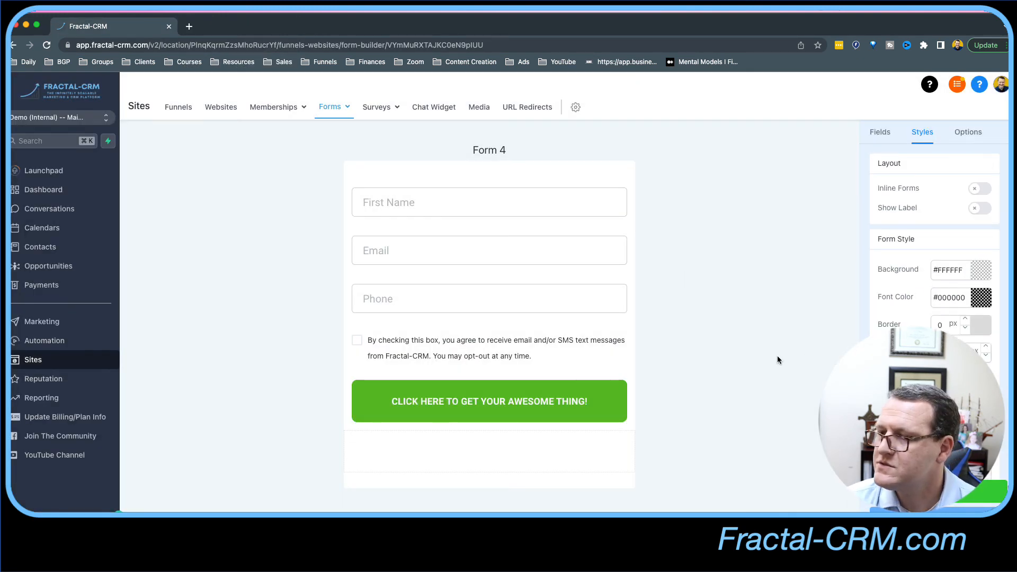
# Step: Examine the form's options for what happens on submit, including the Open URL and Message choices and the Facebook Pixel ID
pyautogui.scroll(-3, 977, 304)
pyautogui.scroll(5, 926, 342)
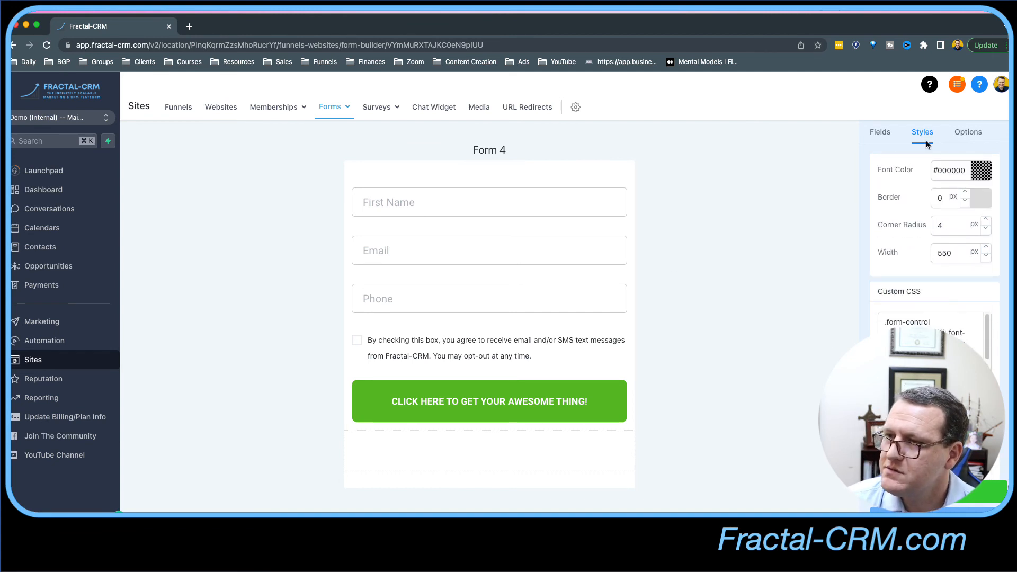
pyautogui.click(965, 133)
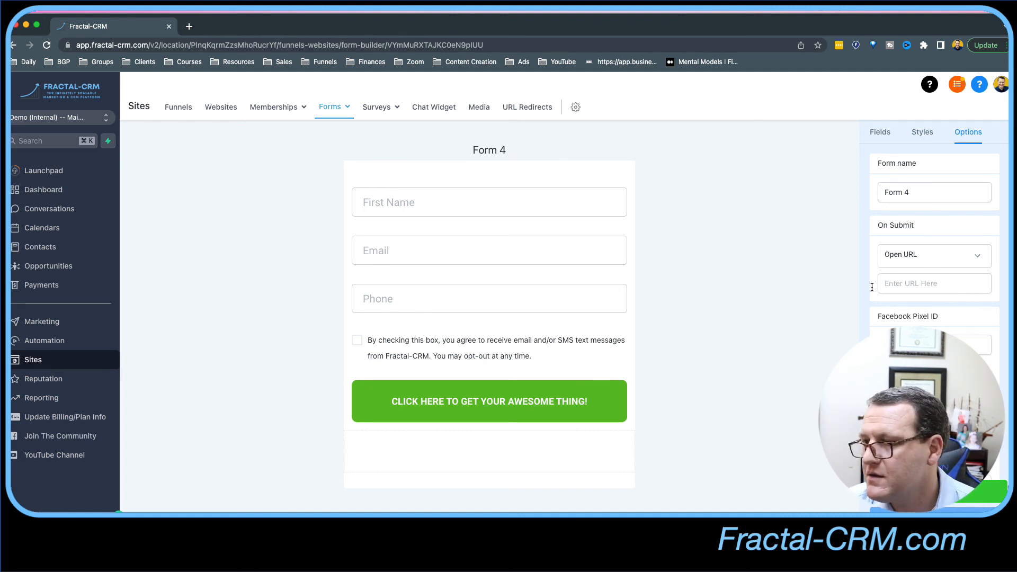
pyautogui.click(940, 266)
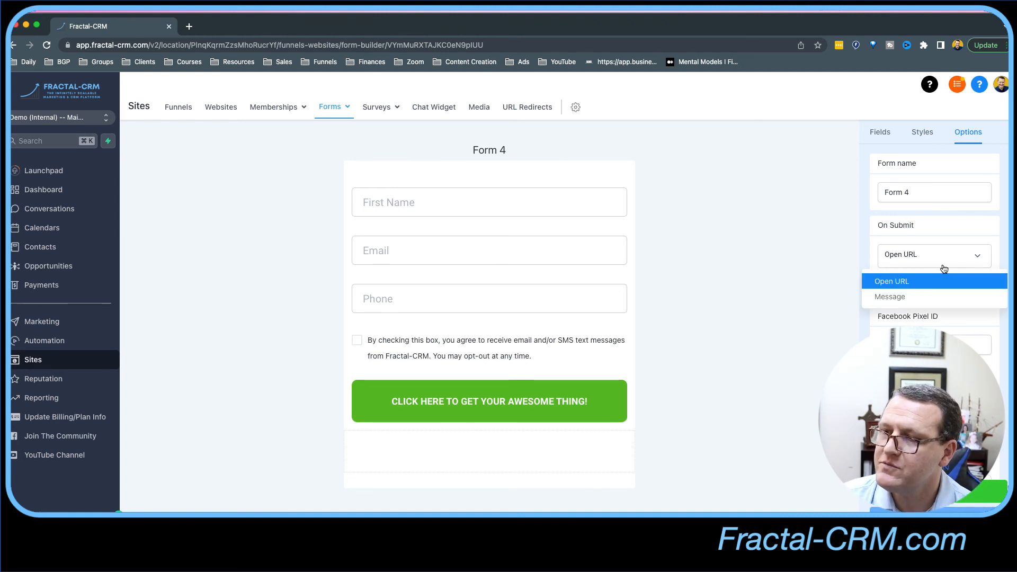
pyautogui.click(942, 265)
pyautogui.click(934, 286)
pyautogui.press('Tab')
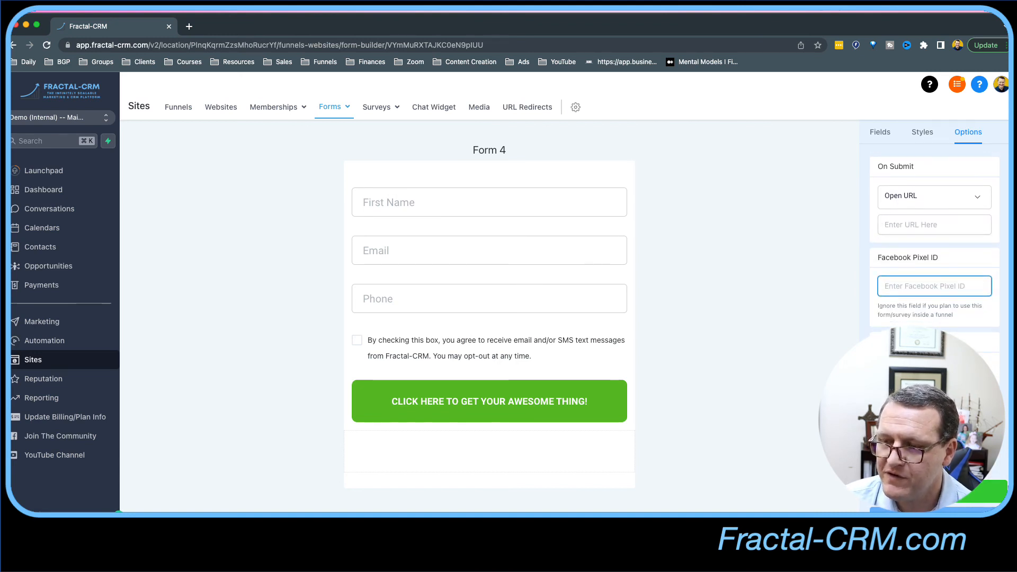
# Step: Review the available Facebook Pixel events and set the one for form submission to Lead
pyautogui.click(934, 375)
pyautogui.press('Escape')
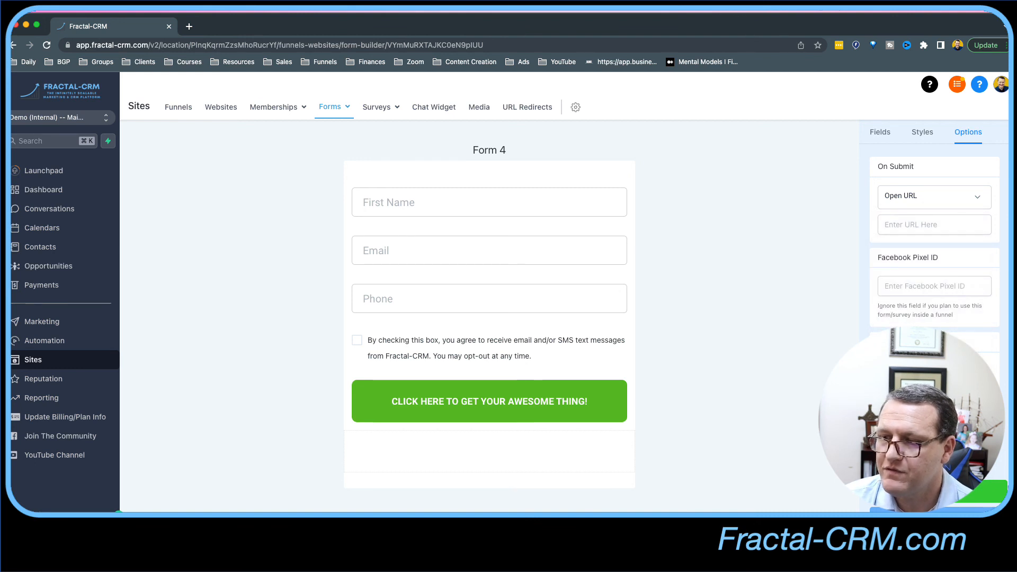
pyautogui.click(934, 375)
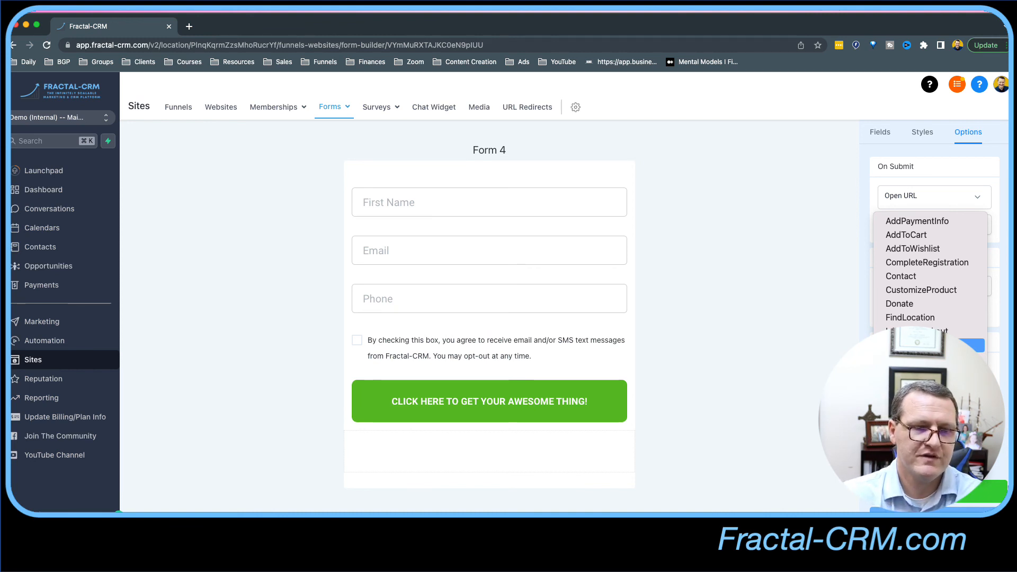
pyautogui.click(334, 381)
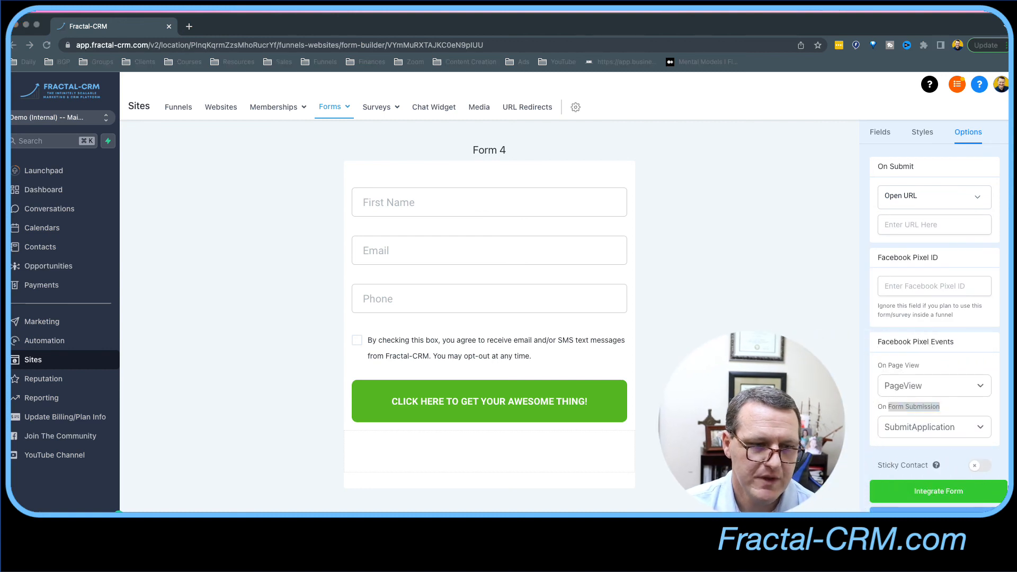
pyautogui.click(906, 427)
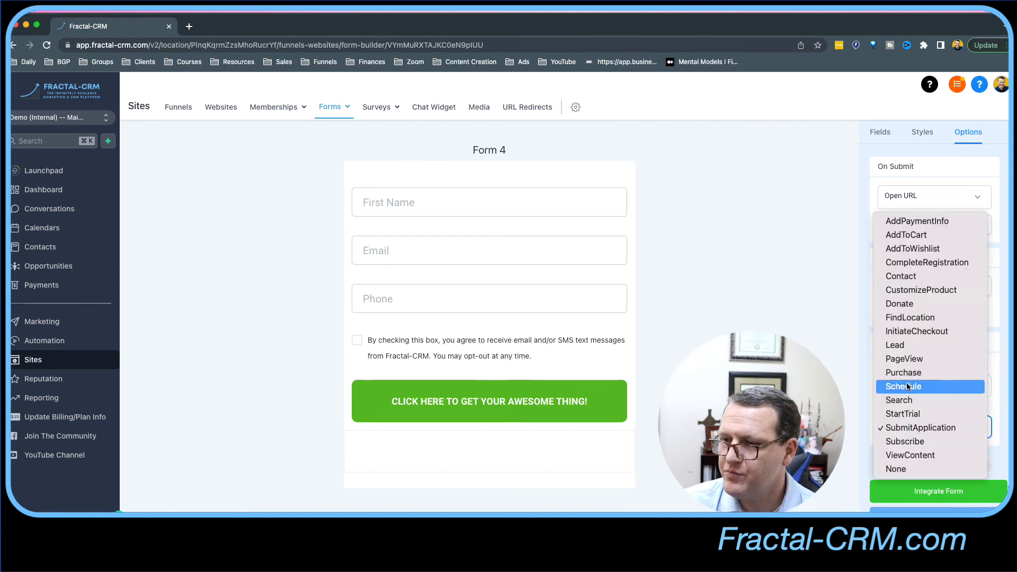
pyautogui.click(910, 347)
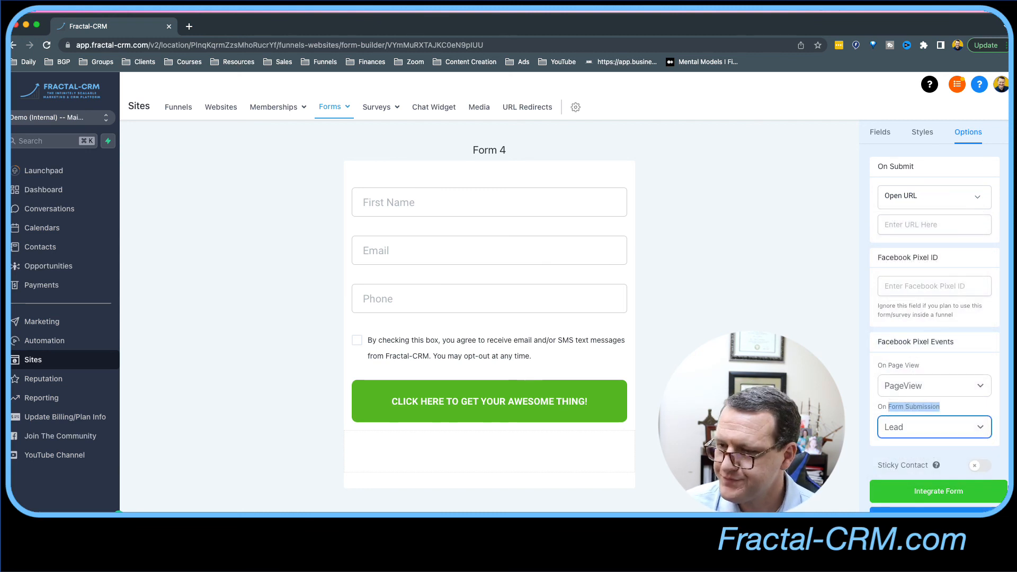
# Step: Review the form's styles and custom fields and save the form
pyautogui.click(927, 136)
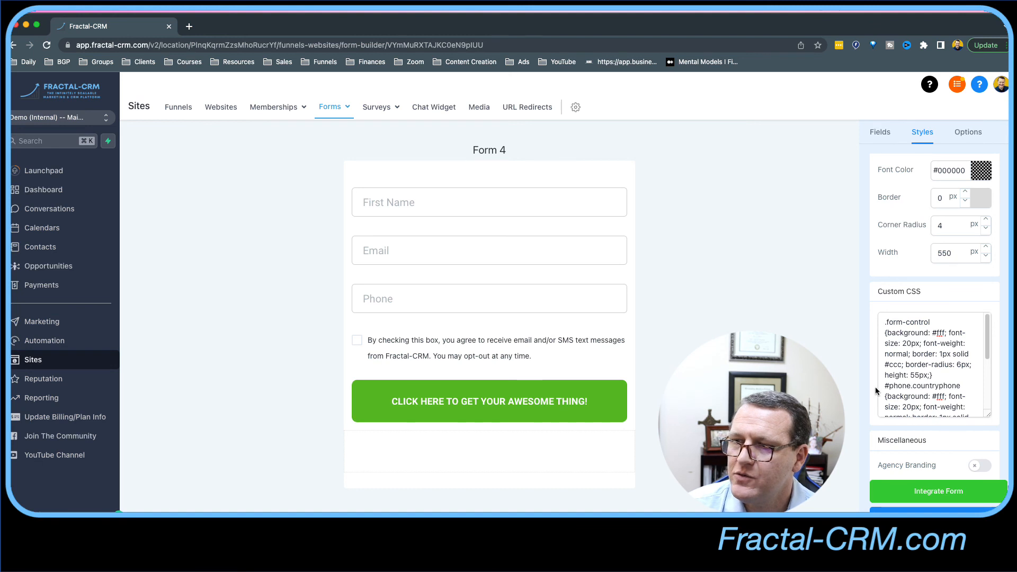
pyautogui.click(880, 131)
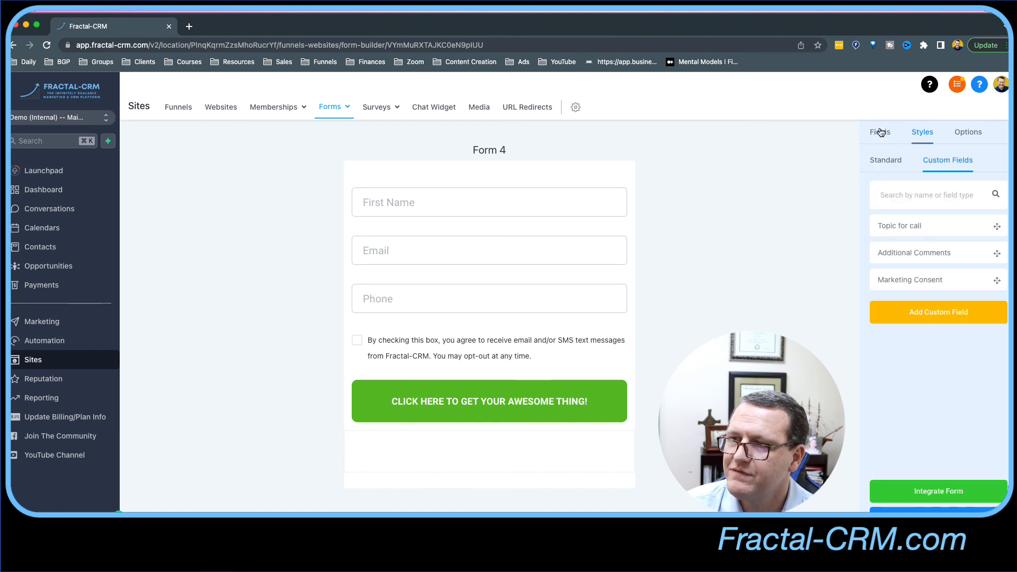
pyautogui.click(928, 516)
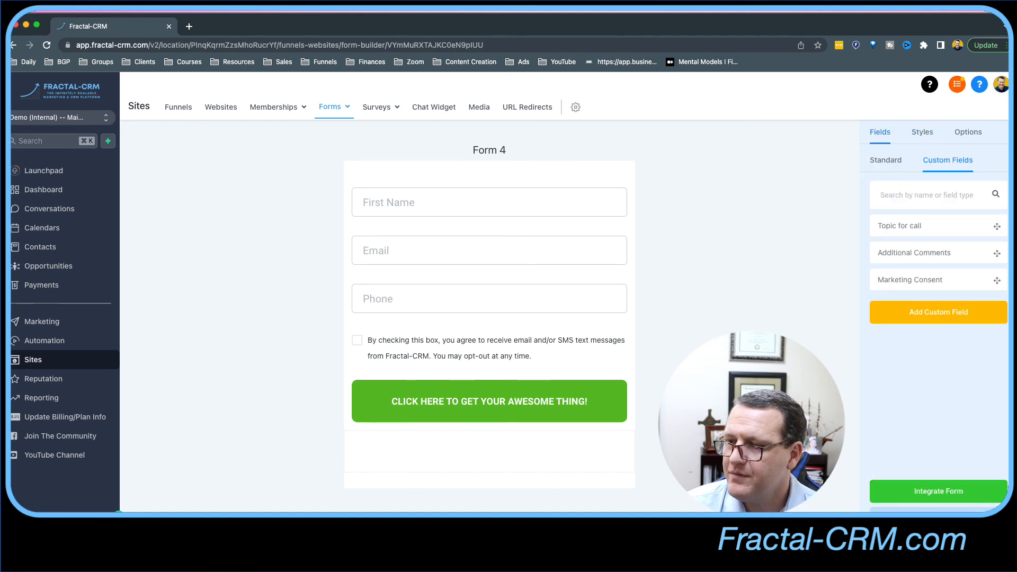